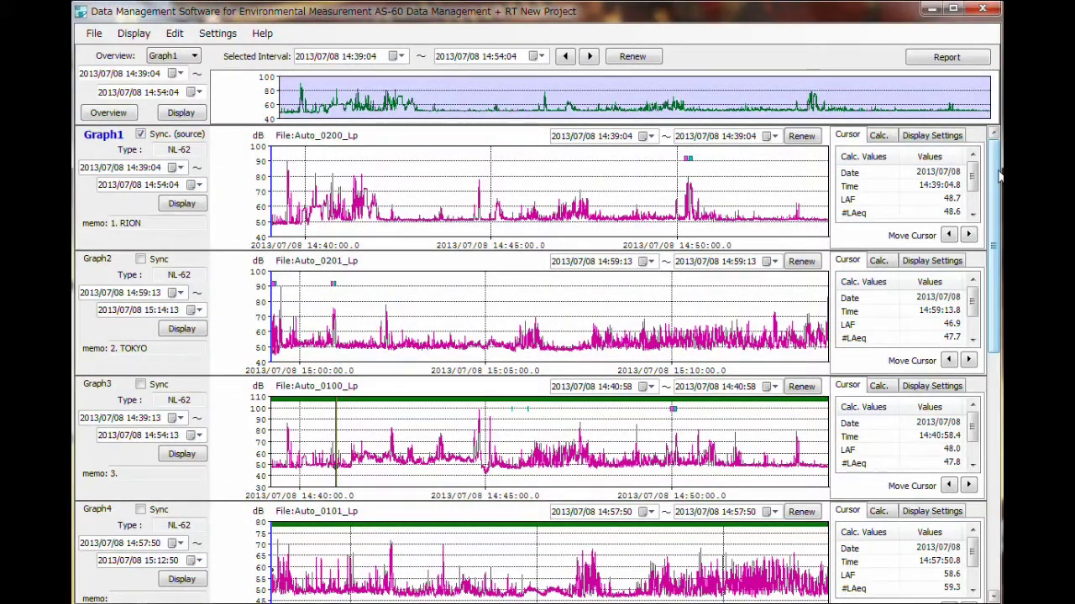
{"action": "left_click_drag", "start_coordinate": [999, 172], "coordinate": [999, 395]}
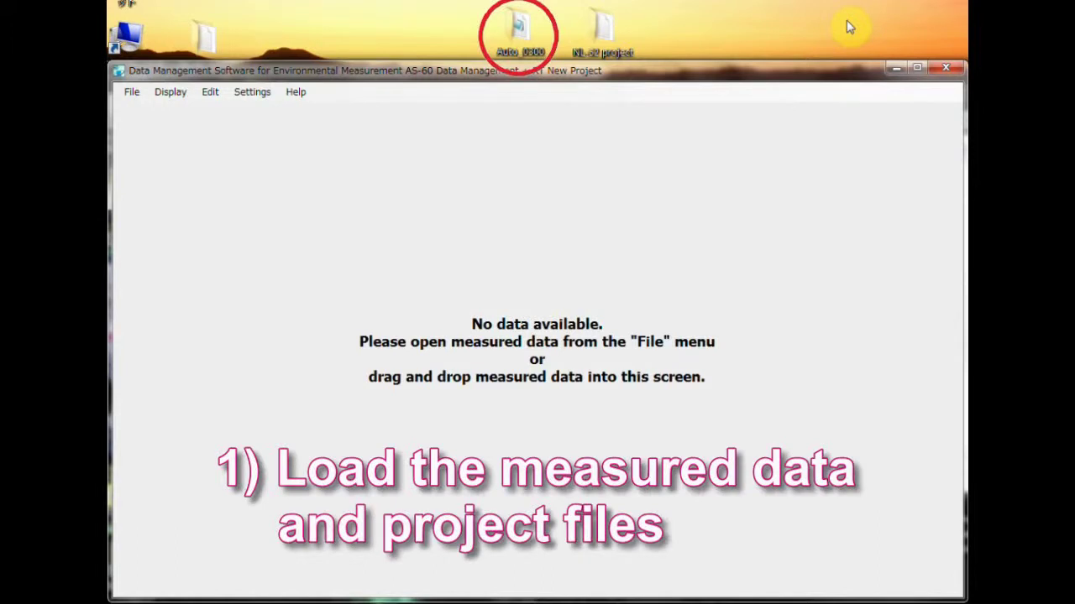
Load the Auto_0300 measured data and calculate the values for the interval 2013/06/04 19:04:59 to 2013/06/05 20:43:37.
{"action": "left_click_drag", "start_coordinate": [520, 27], "coordinate": [339, 300]}
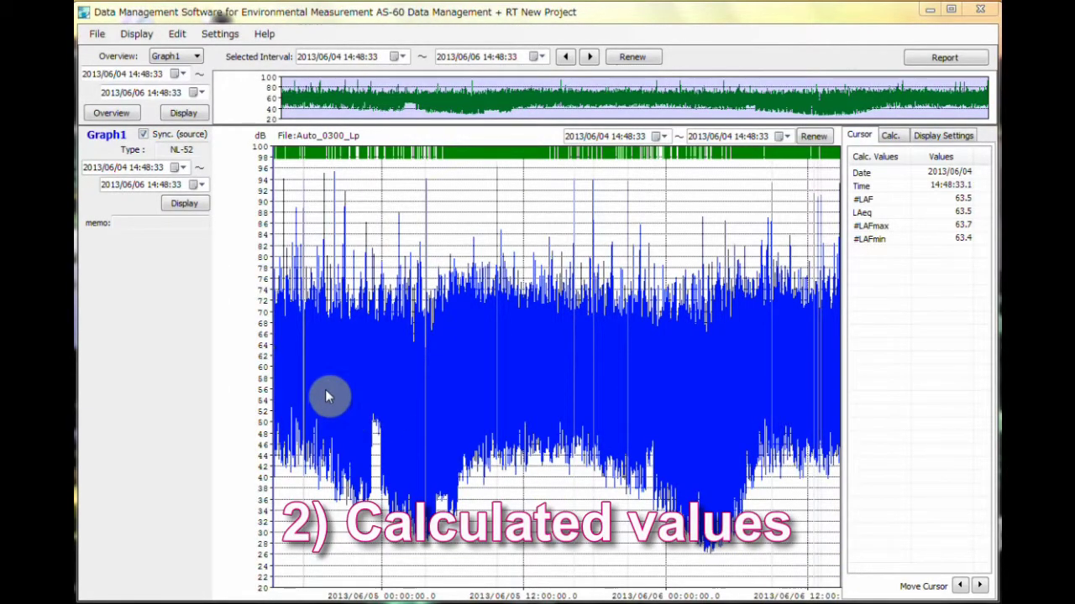
{"action": "left_click_drag", "start_coordinate": [322, 388], "coordinate": [630, 414]}
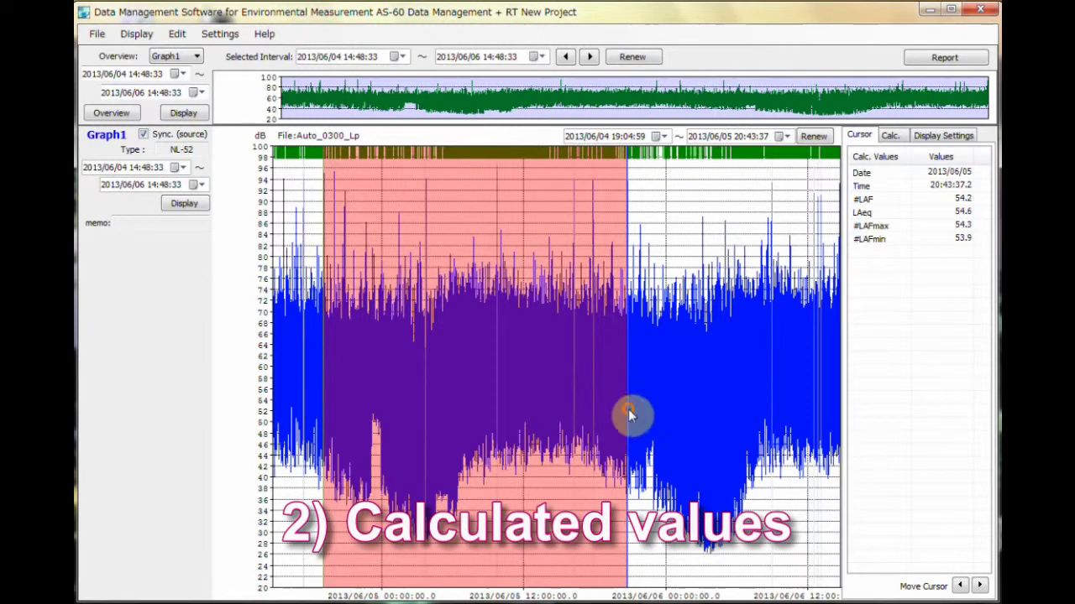
{"action": "right_click", "coordinate": [630, 415]}
{"action": "left_click", "coordinate": [630, 419]}
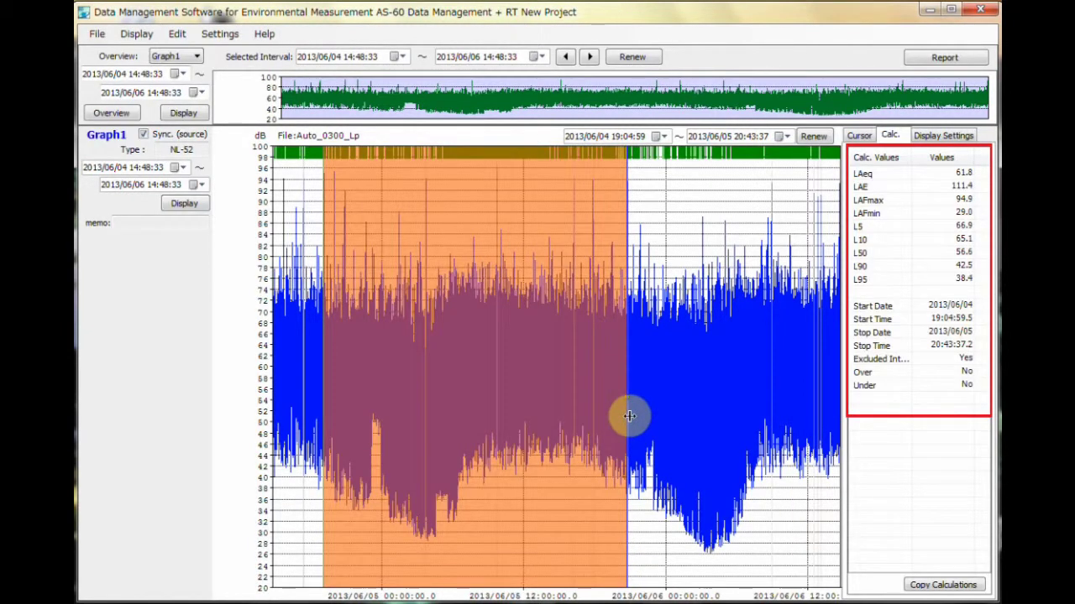
Show the LAFmax and LAFmin curves on Graph1 and hide both again.
{"action": "left_click", "coordinate": [954, 141]}
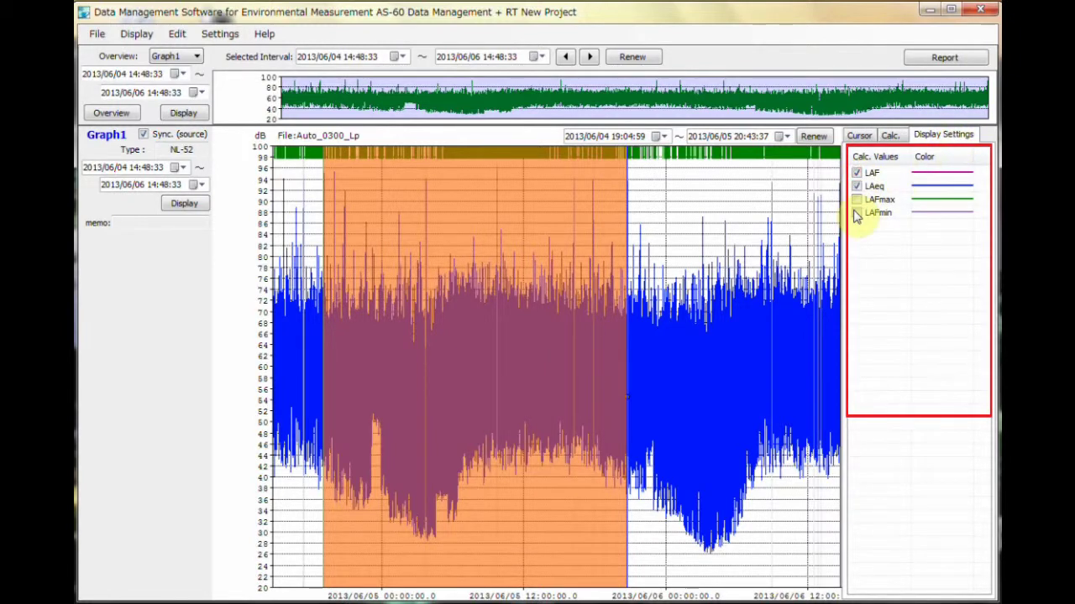
{"action": "left_click", "coordinate": [857, 199]}
{"action": "left_click", "coordinate": [858, 215]}
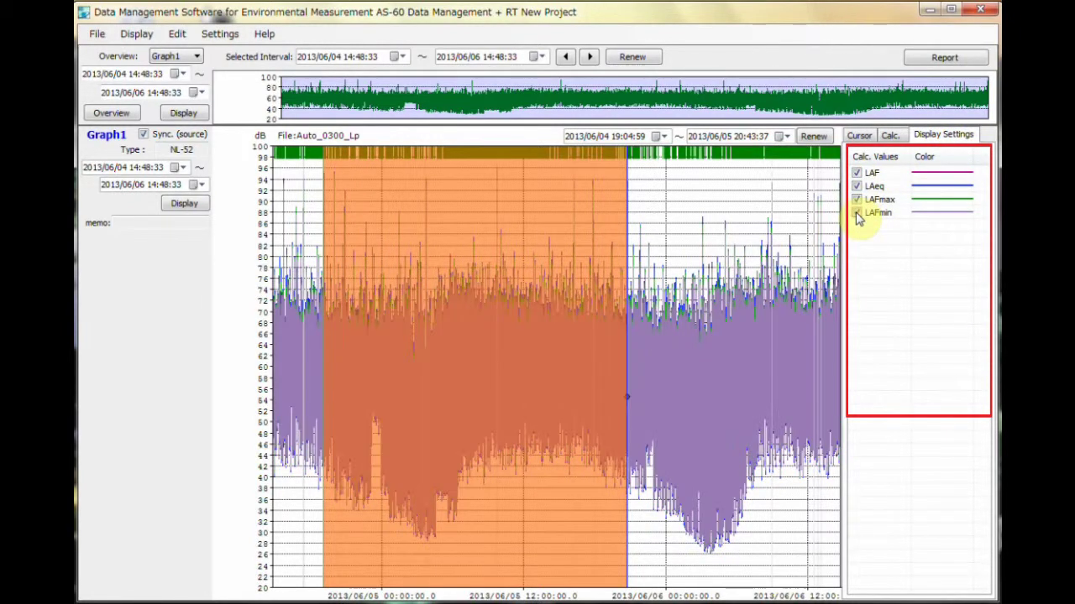
{"action": "left_click", "coordinate": [858, 214]}
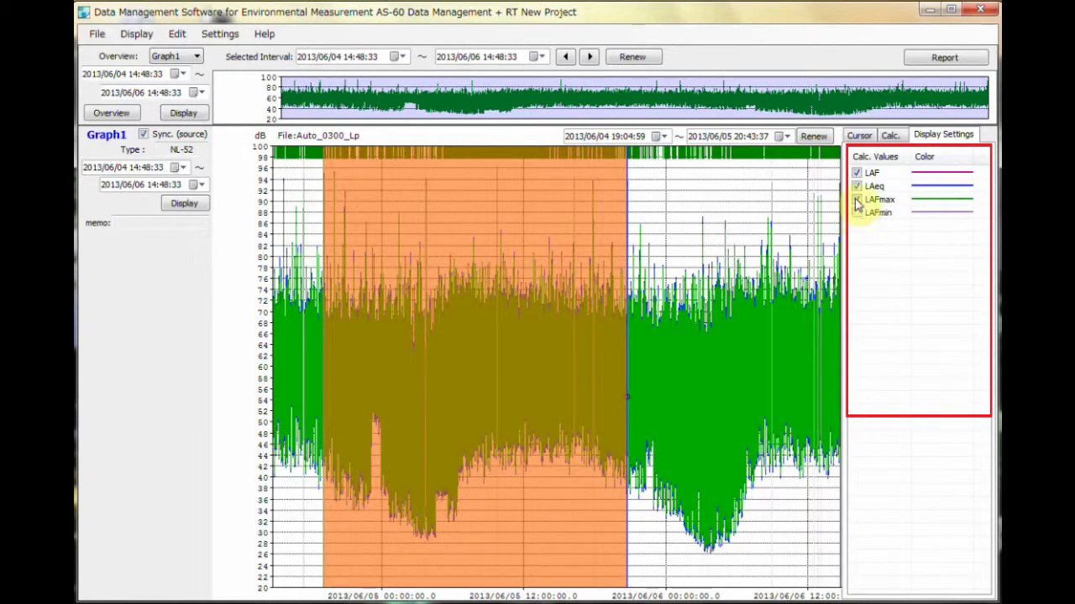
{"action": "left_click", "coordinate": [857, 201]}
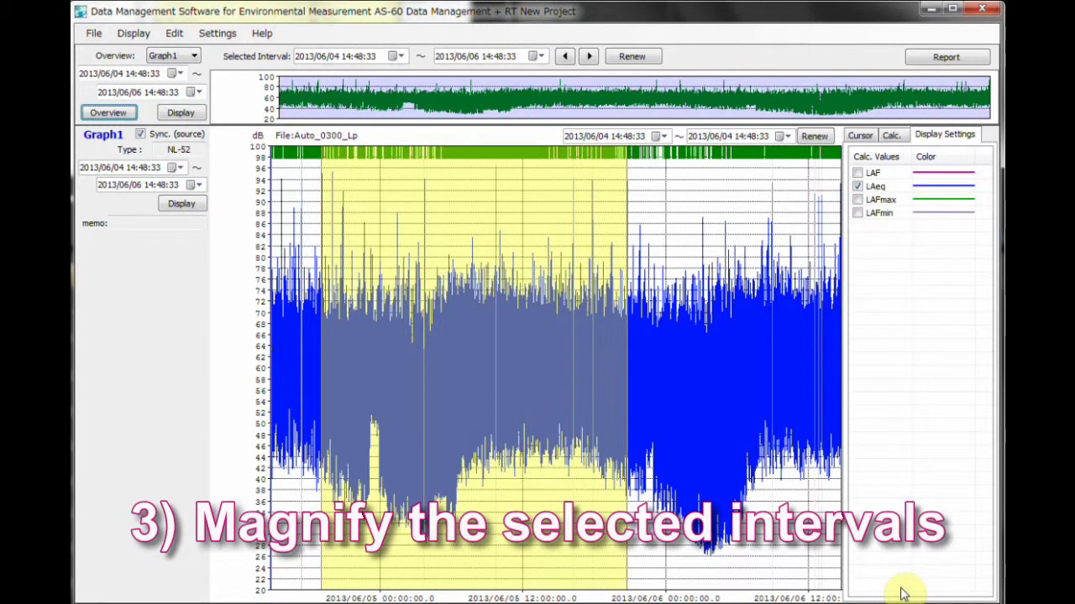
Magnify the 2013/06/04 data in three stages: 18:01:52 to 22:41:58, 19:06:19 to 20:17:19, and 19:07:00 to 19:13:43.
{"action": "left_click_drag", "start_coordinate": [309, 386], "coordinate": [365, 388]}
{"action": "right_click", "coordinate": [364, 388]}
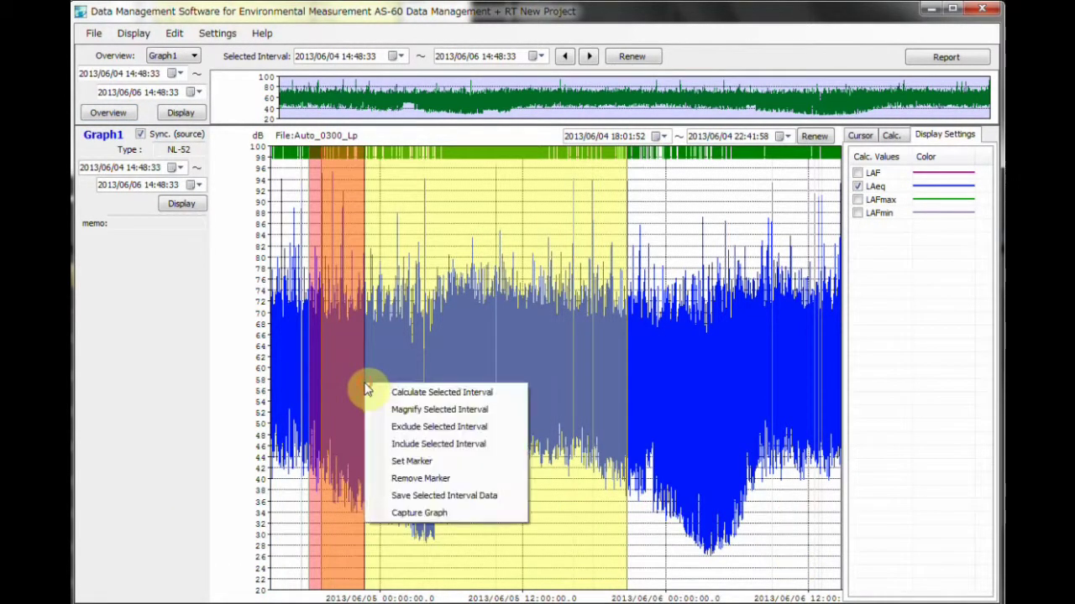
{"action": "left_click", "coordinate": [386, 409]}
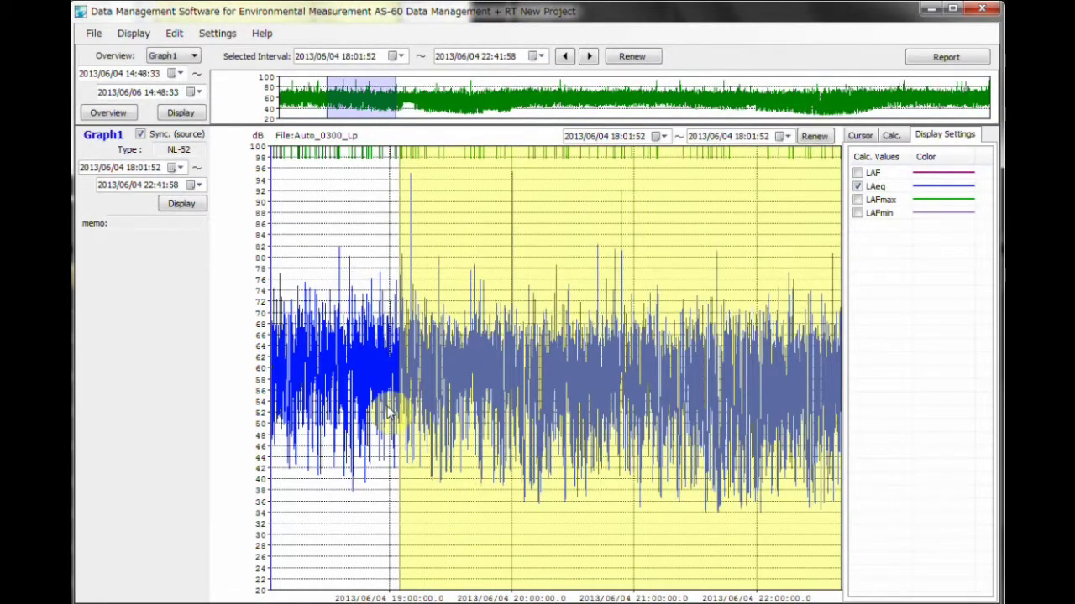
{"action": "left_click_drag", "start_coordinate": [401, 351], "coordinate": [547, 348]}
{"action": "right_click", "coordinate": [547, 349]}
{"action": "left_click", "coordinate": [571, 369]}
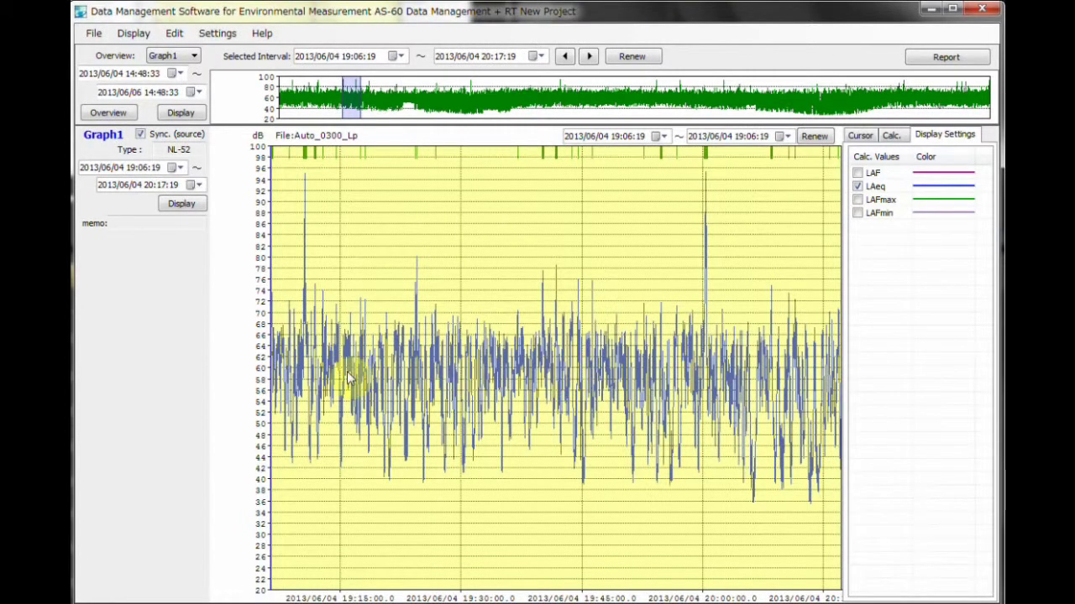
{"action": "left_click_drag", "start_coordinate": [276, 374], "coordinate": [333, 372]}
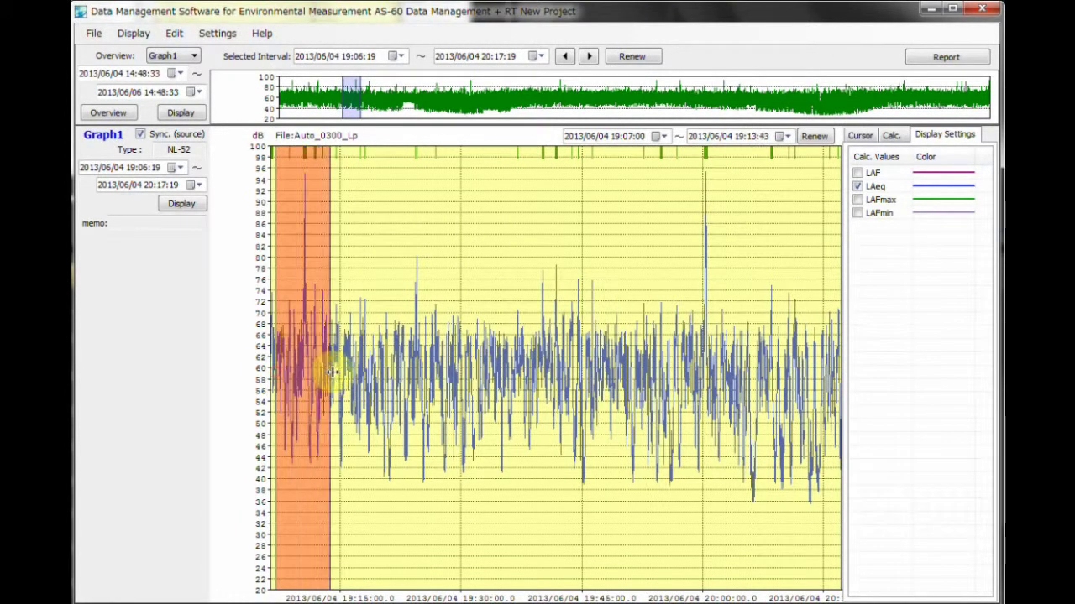
{"action": "right_click", "coordinate": [333, 372]}
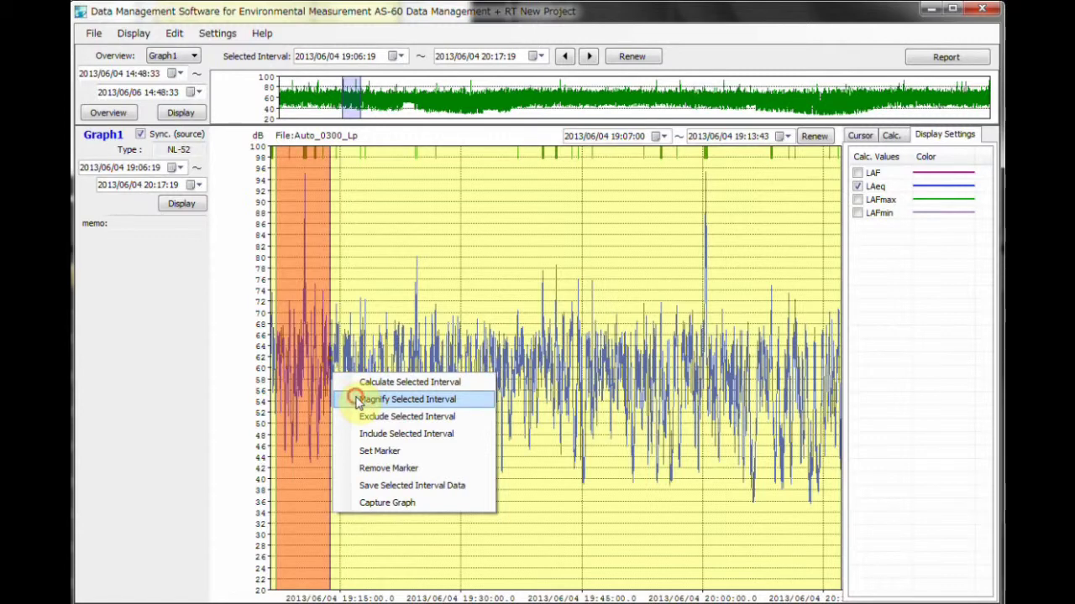
{"action": "left_click", "coordinate": [357, 404]}
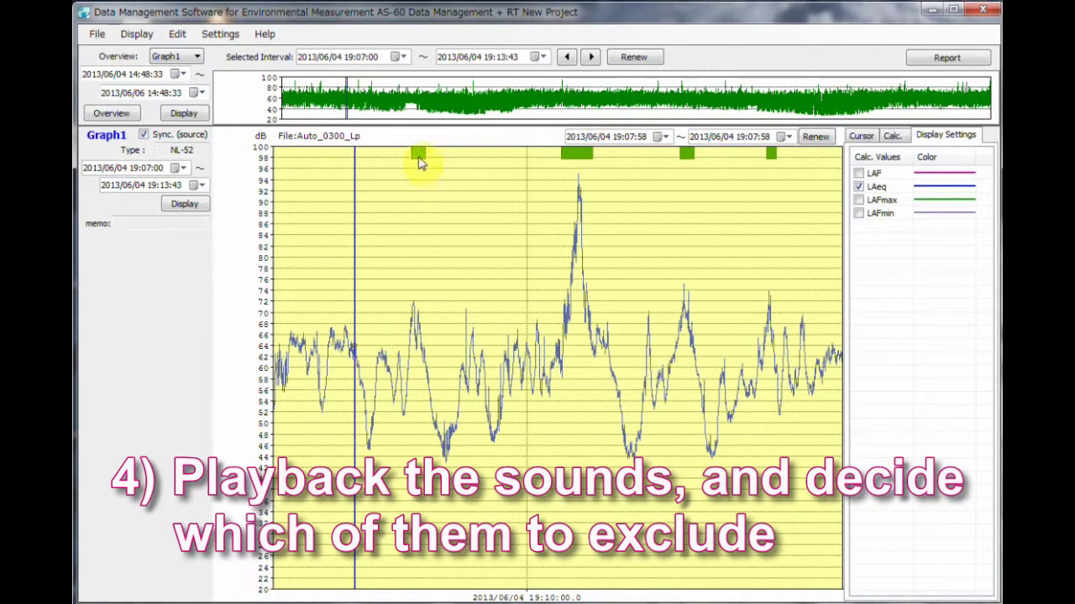
Play back the sound recorded at about 19:08:43 and skip to the next recording.
{"action": "left_click", "coordinate": [419, 159]}
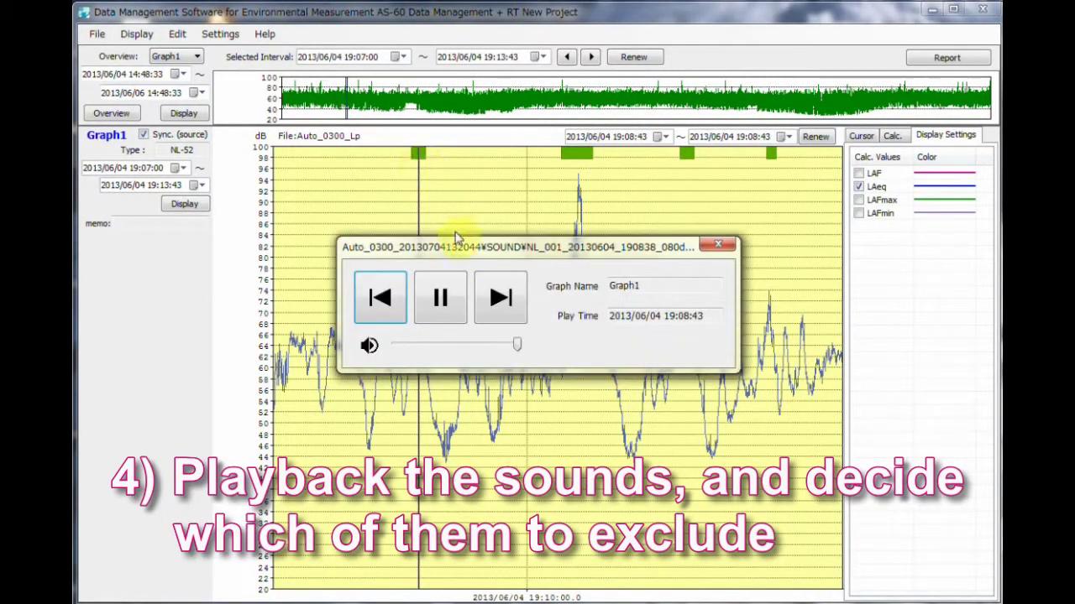
{"action": "left_click_drag", "start_coordinate": [503, 244], "coordinate": [533, 450]}
{"action": "left_click", "coordinate": [525, 504]}
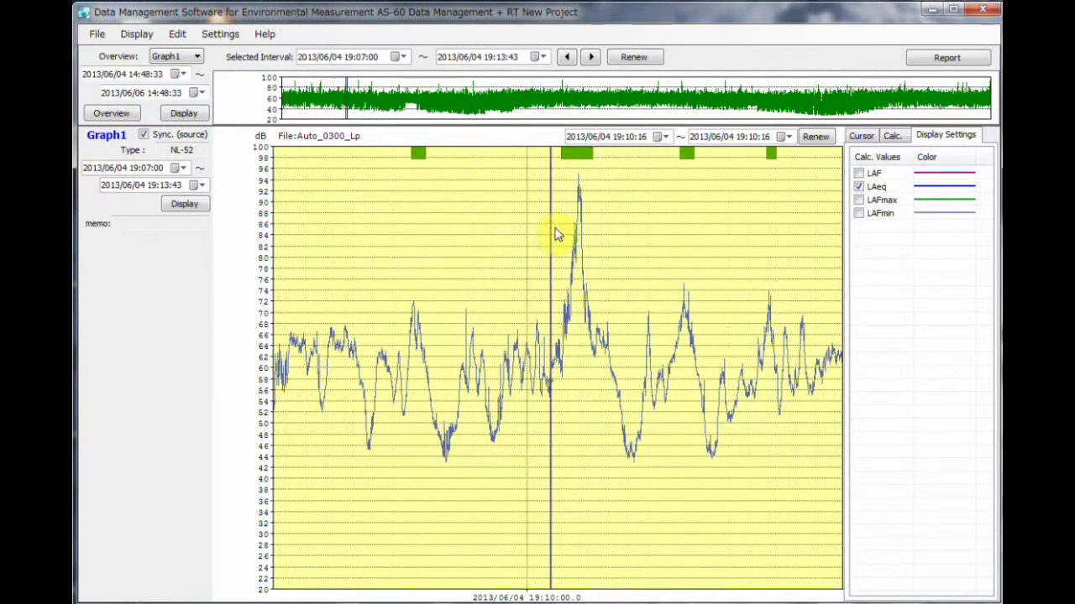
Exclude the interval around the highest peak, from 19:10:16 to 19:10:56, from the calculations.
{"action": "left_click_drag", "start_coordinate": [556, 234], "coordinate": [607, 235]}
{"action": "right_click", "coordinate": [607, 235]}
{"action": "left_click", "coordinate": [618, 272]}
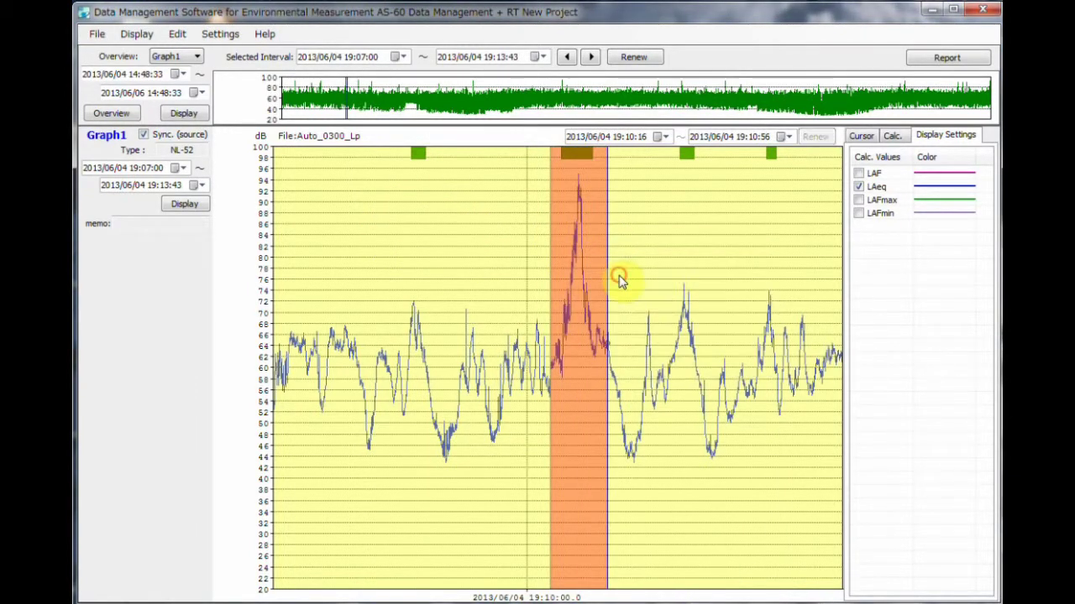
{"action": "left_click", "coordinate": [625, 281]}
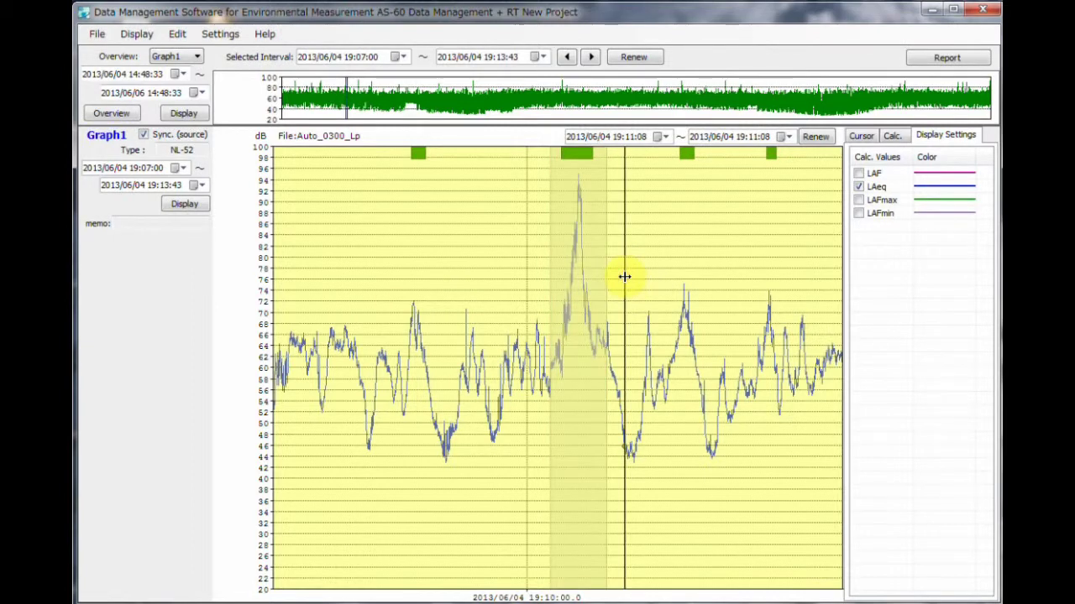
Play back the sound of the excluded peak at about 19:10:32 and skip on to the following recordings.
{"action": "double_click", "coordinate": [575, 168]}
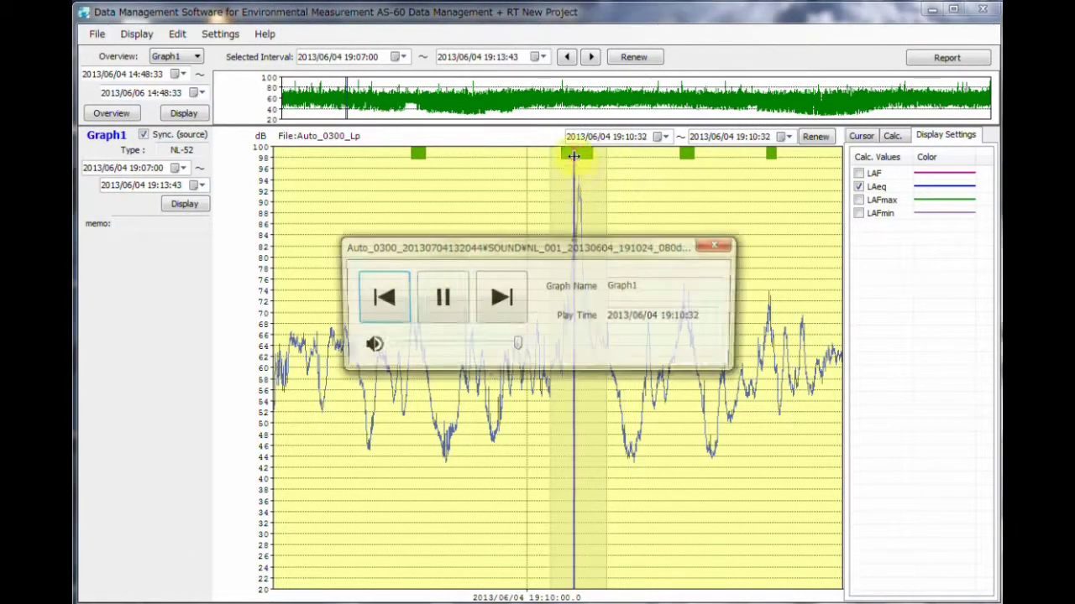
{"action": "left_click_drag", "start_coordinate": [587, 248], "coordinate": [596, 492]}
{"action": "left_click", "coordinate": [503, 503]}
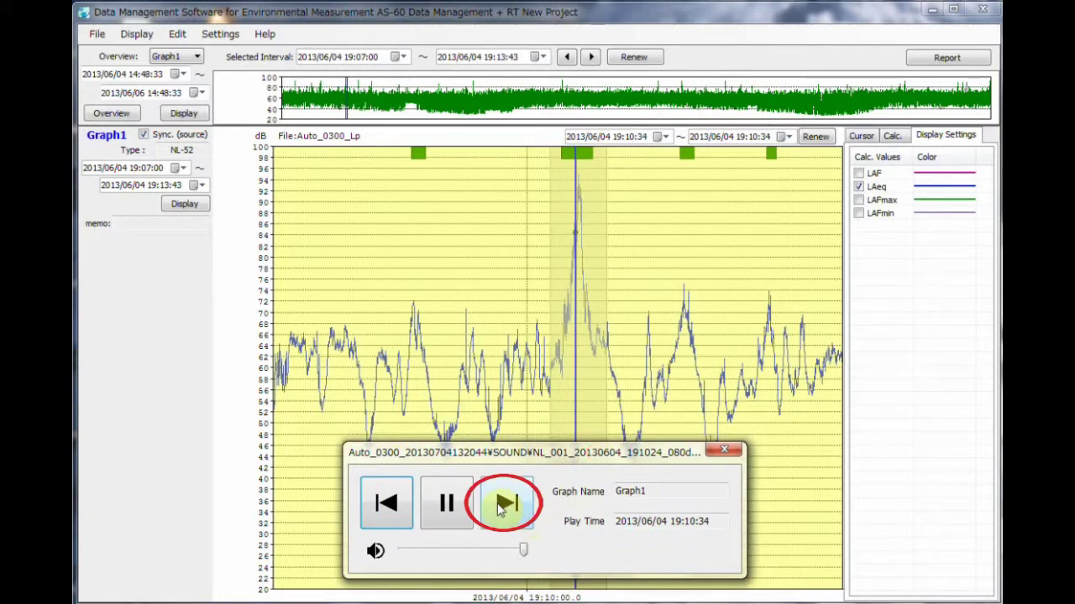
{"action": "left_click", "coordinate": [503, 504]}
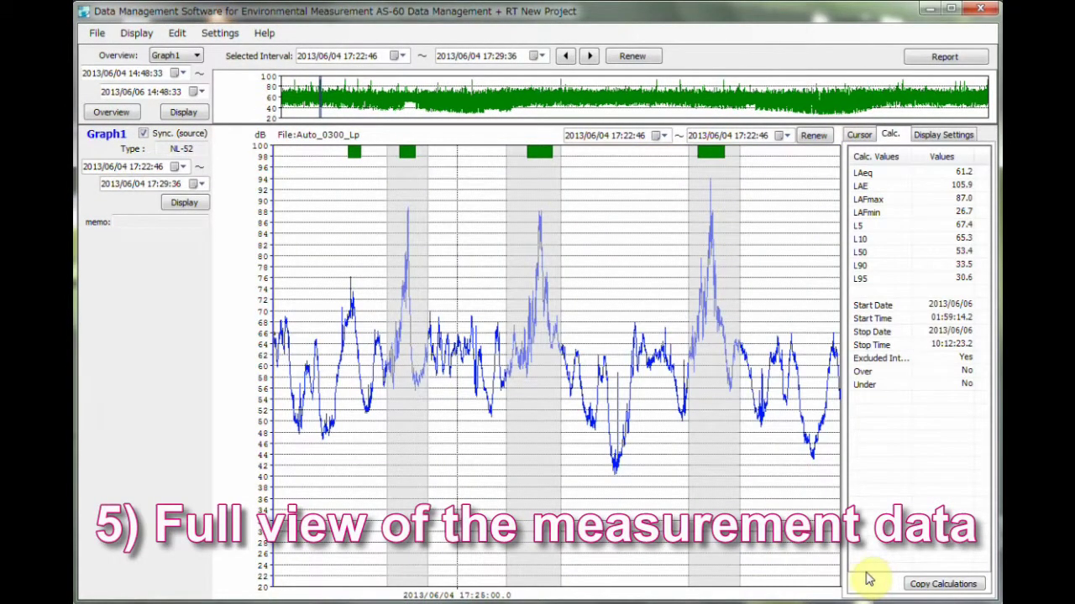
Return Graph1 to the full overview and calculate the values for the whole measurement, 2013/06/04 14:48:33 to 2013/06/06 14:48:33.
{"action": "left_click", "coordinate": [110, 114]}
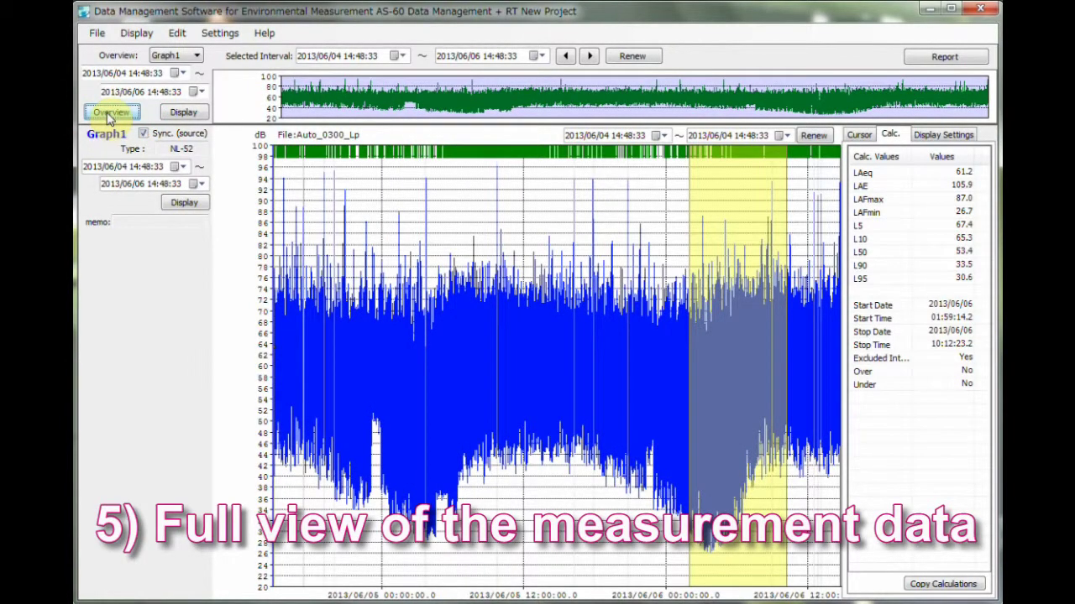
{"action": "left_click_drag", "start_coordinate": [269, 283], "coordinate": [906, 280]}
{"action": "right_click", "coordinate": [909, 288]}
{"action": "left_click", "coordinate": [911, 291]}
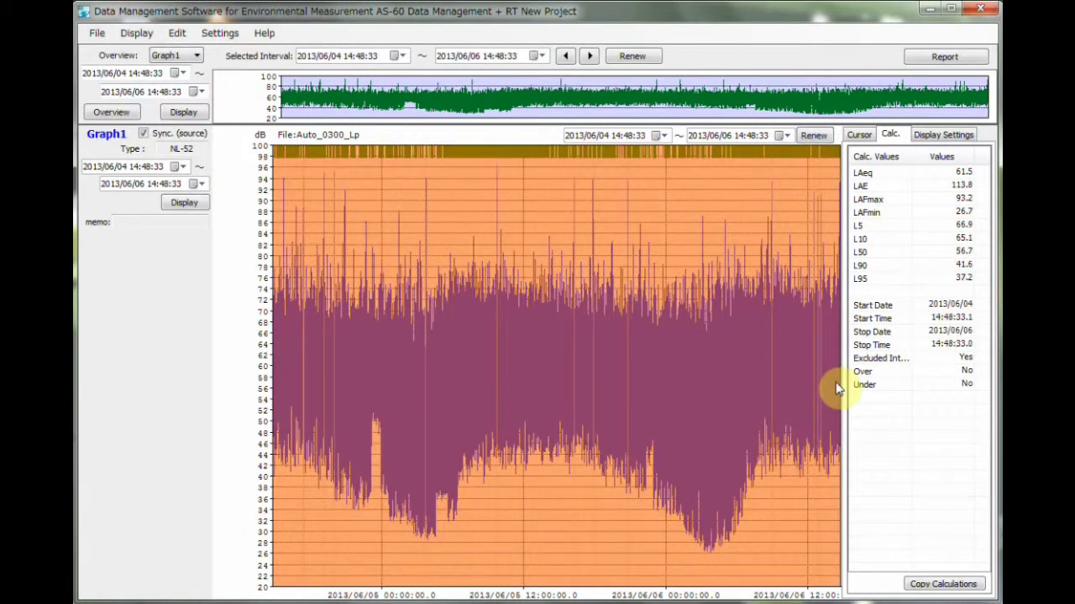
{"action": "left_click", "coordinate": [773, 377]}
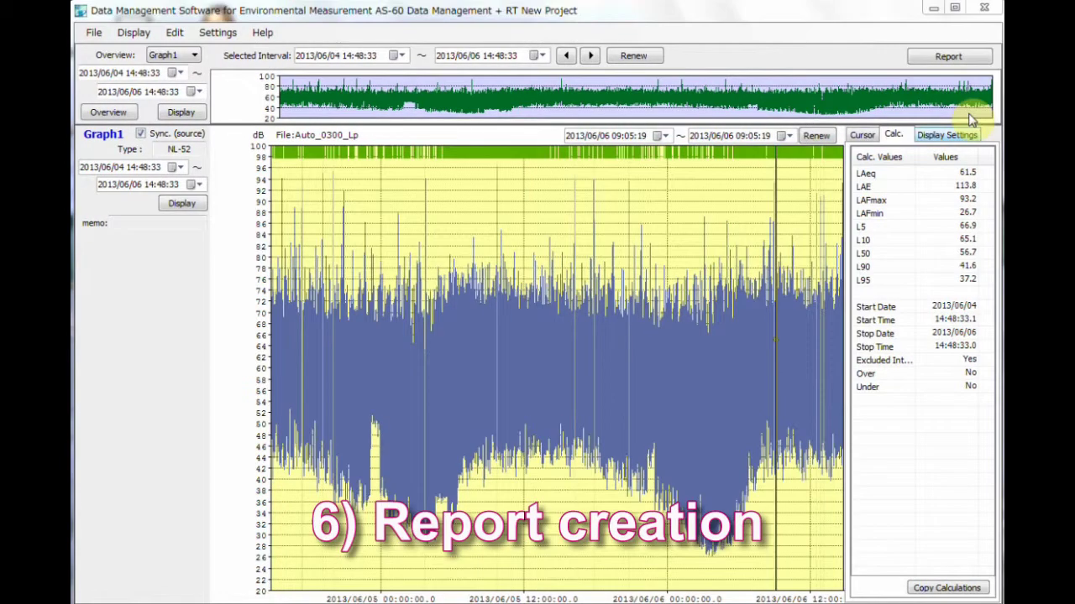
Open the report and set its reference time intervals to start at 7, 17 and 23 o'clock, with the day starting at 7.
{"action": "left_click", "coordinate": [951, 59]}
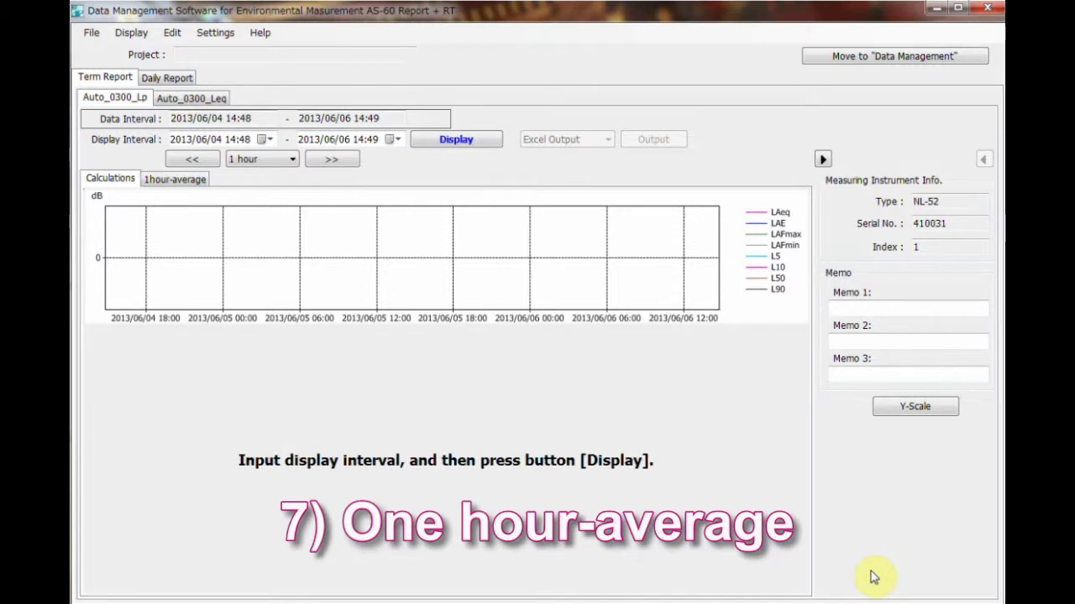
{"action": "left_click", "coordinate": [215, 33]}
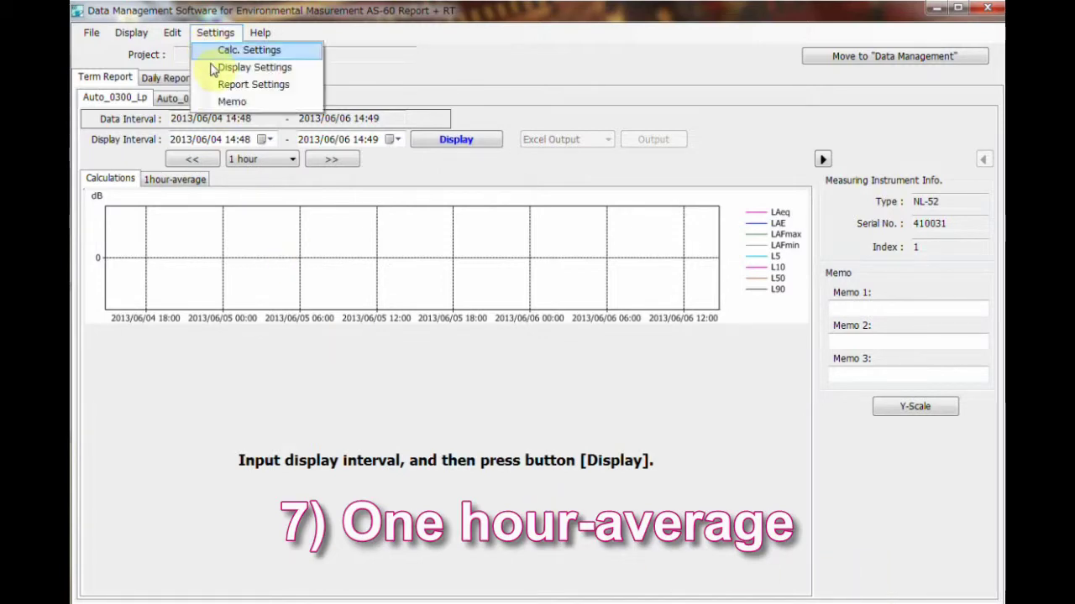
{"action": "left_click", "coordinate": [220, 84]}
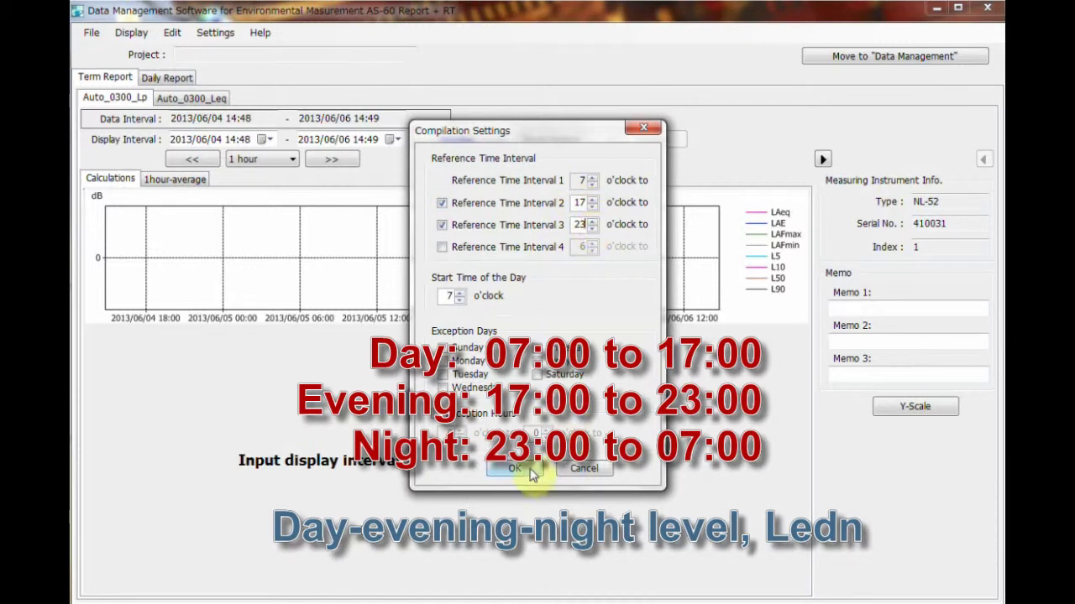
{"action": "left_click", "coordinate": [516, 469]}
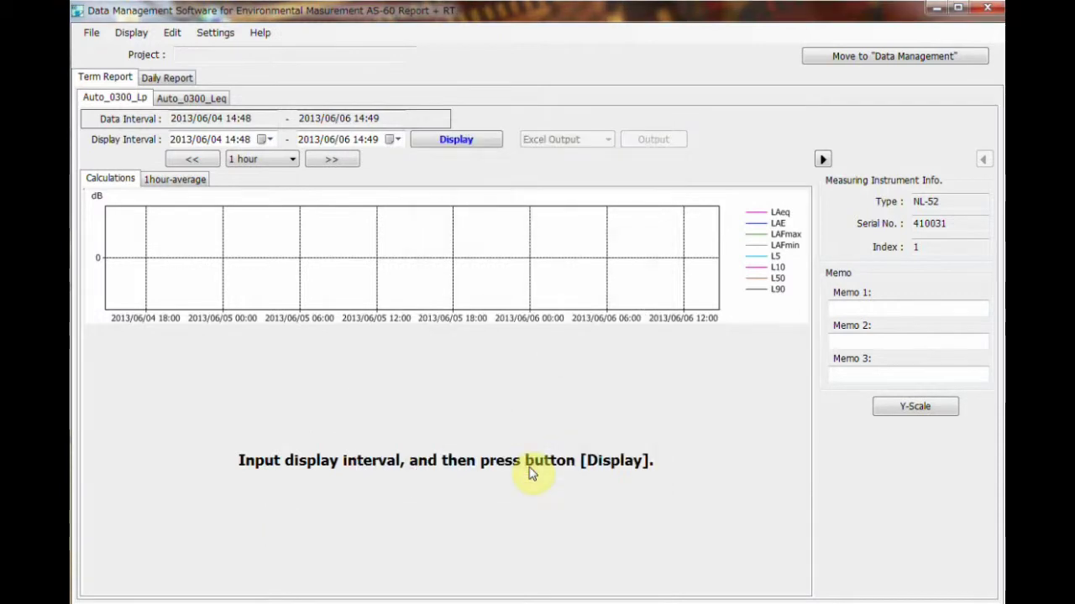
Generate the daily report of Auto_0300_Lp for the display interval 2013/06/04 to 2013/06/06.
{"action": "left_click", "coordinate": [166, 77]}
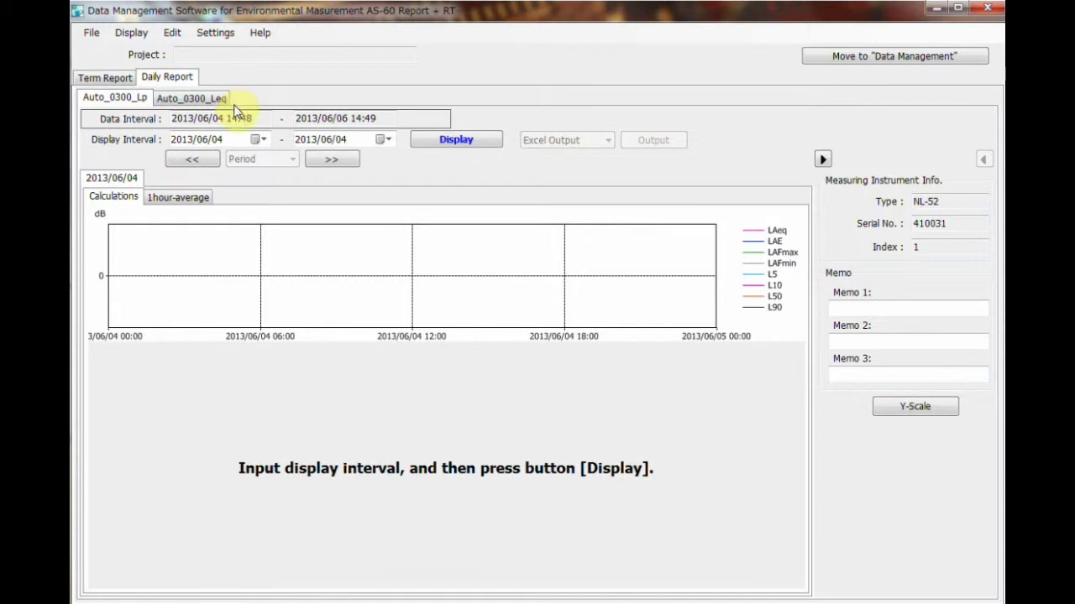
{"action": "left_click", "coordinate": [260, 143]}
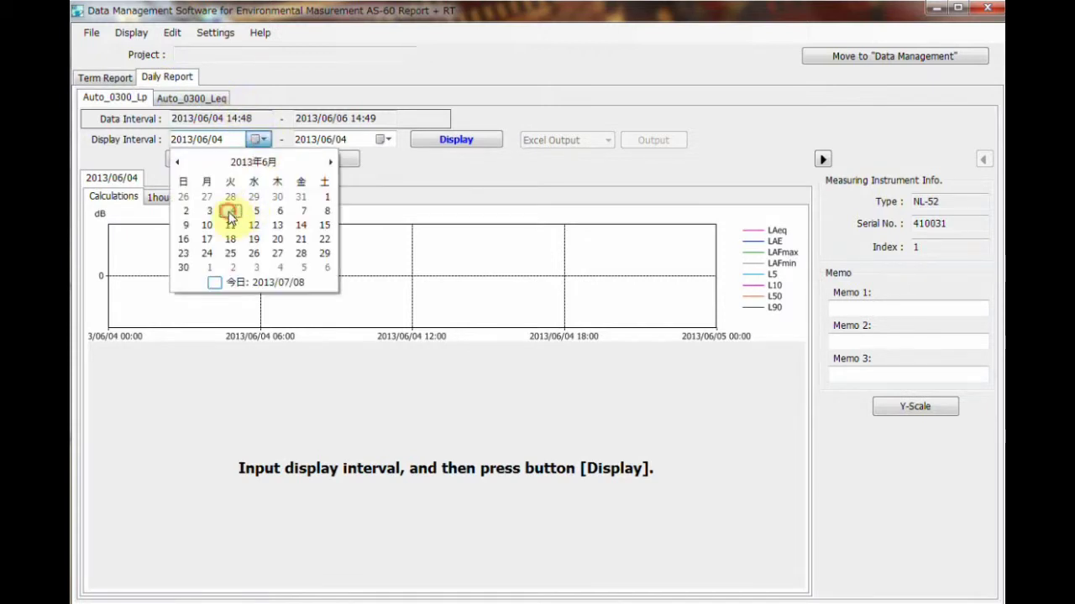
{"action": "left_click", "coordinate": [227, 210]}
{"action": "left_click", "coordinate": [382, 143]}
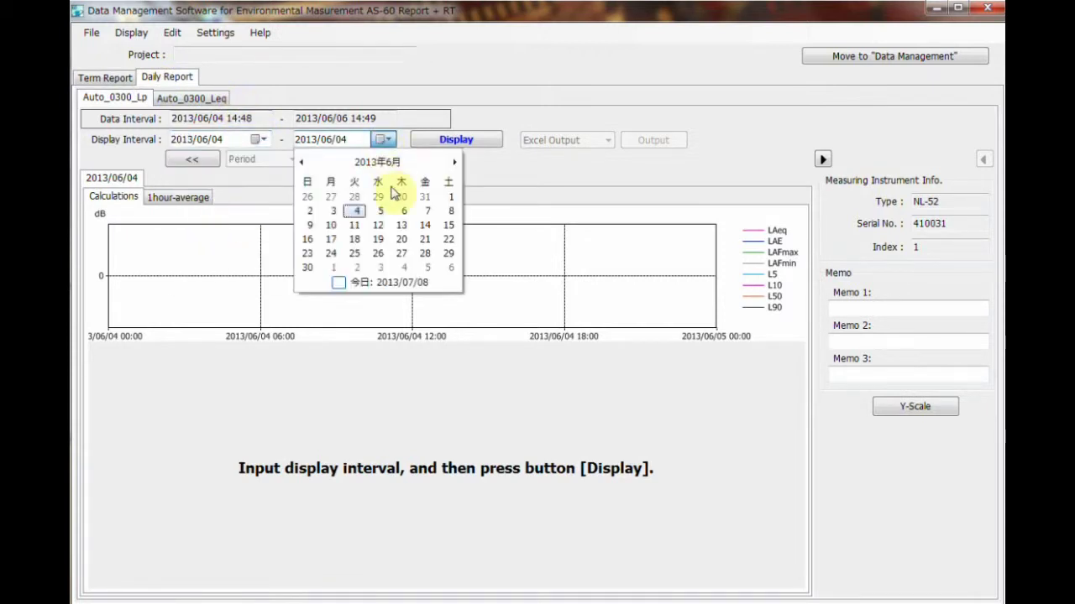
{"action": "left_click", "coordinate": [400, 216]}
{"action": "left_click", "coordinate": [456, 140]}
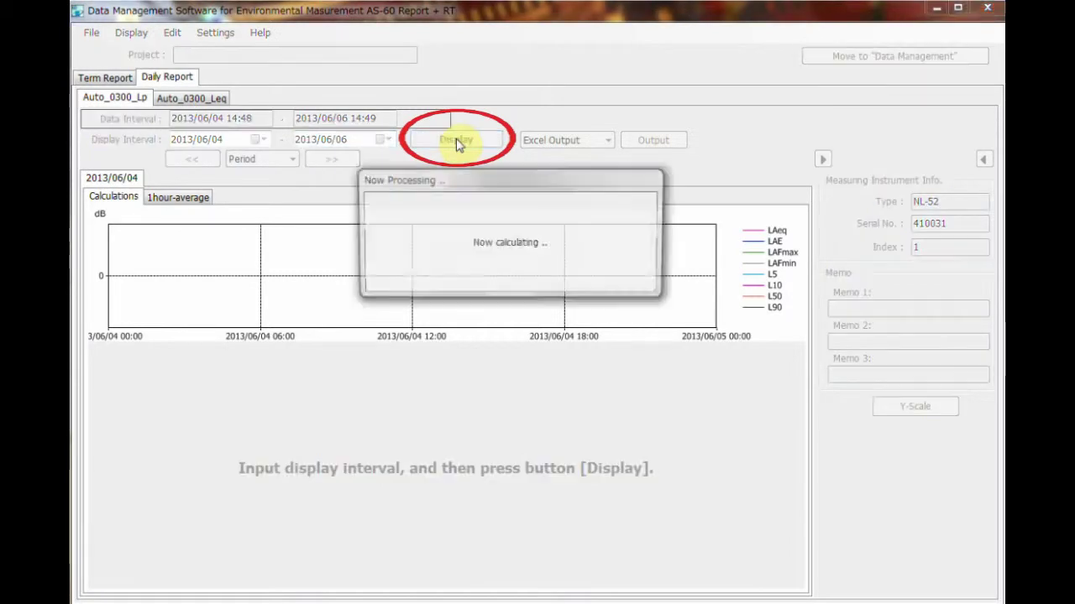
Examine the one-hour averages and reference interval values in the daily reports for 2013/06/05 and 2013/06/04.
{"action": "left_click", "coordinate": [164, 198]}
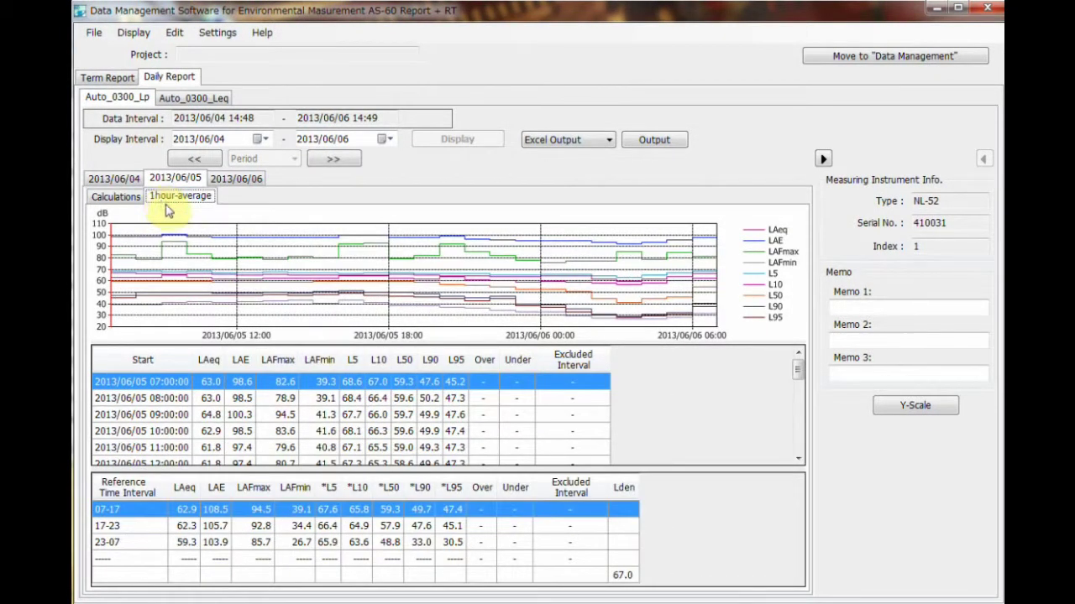
{"action": "mouse_move", "coordinate": [793, 382]}
{"action": "left_mouse_down"}
{"action": "mouse_move", "coordinate": [801, 412]}
{"action": "mouse_move", "coordinate": [793, 368]}
{"action": "left_mouse_up"}
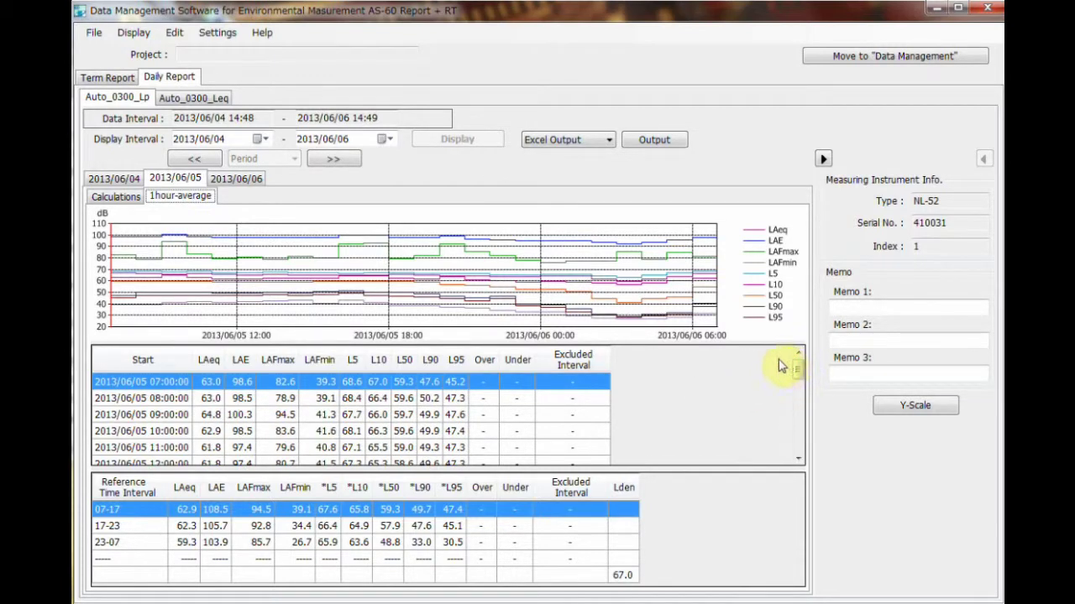
{"action": "left_click", "coordinate": [111, 180]}
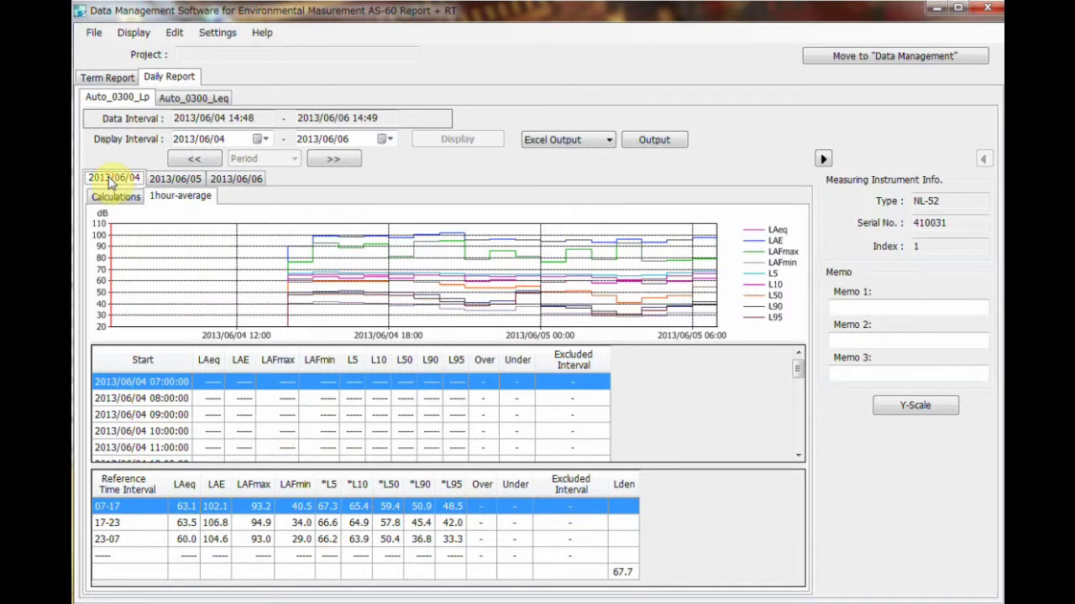
Review the 2013/06/05 and 2013/06/06 daily reports and export the report as an Excel file named Daily_Report_Auto_0300_Lp.
{"action": "left_click", "coordinate": [164, 183]}
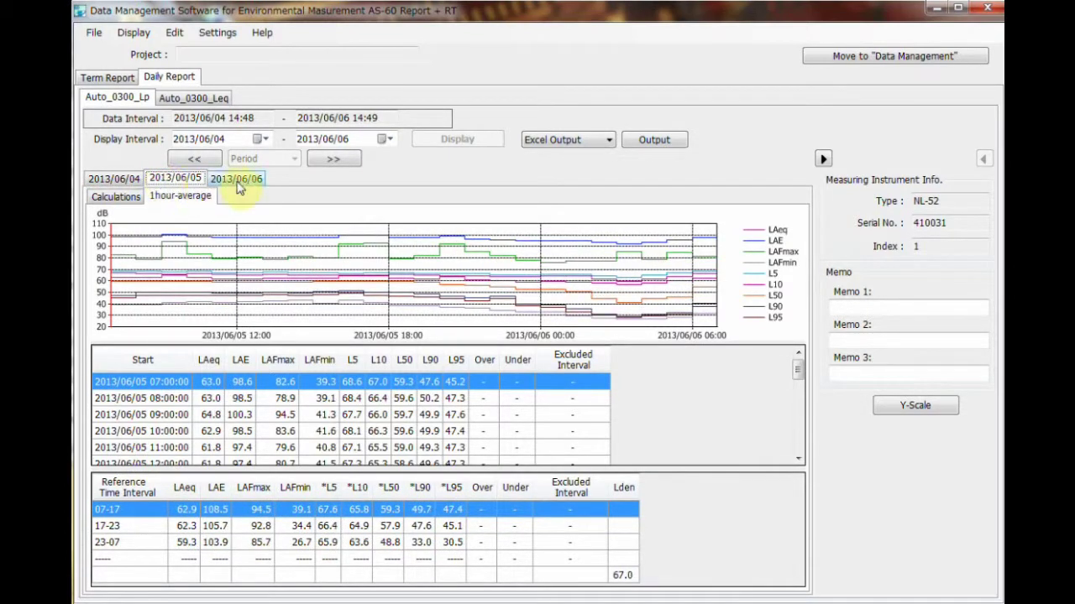
{"action": "left_click", "coordinate": [236, 183]}
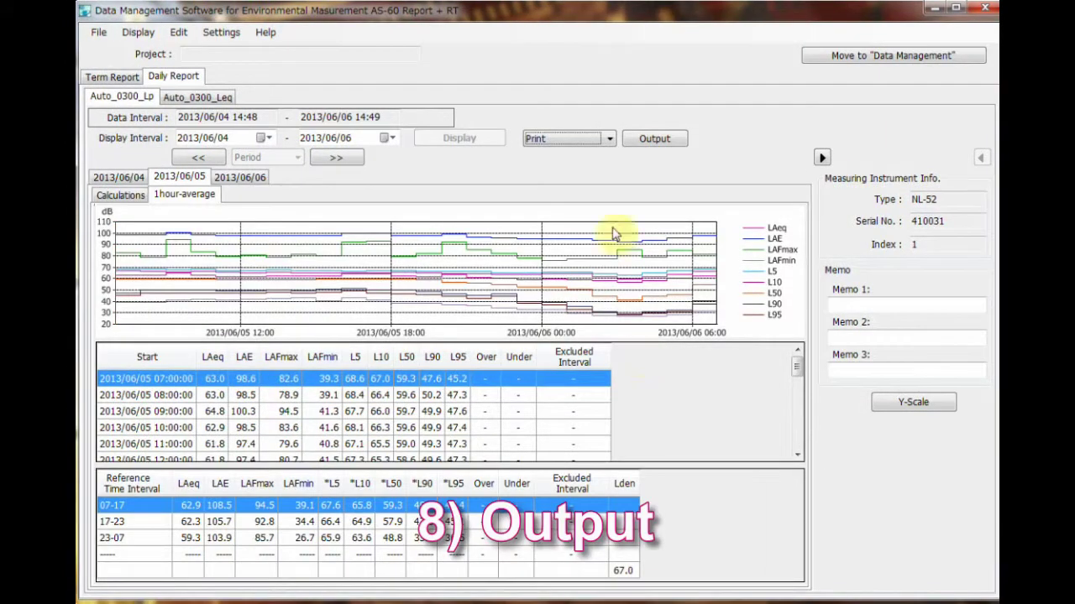
{"action": "left_click", "coordinate": [608, 141]}
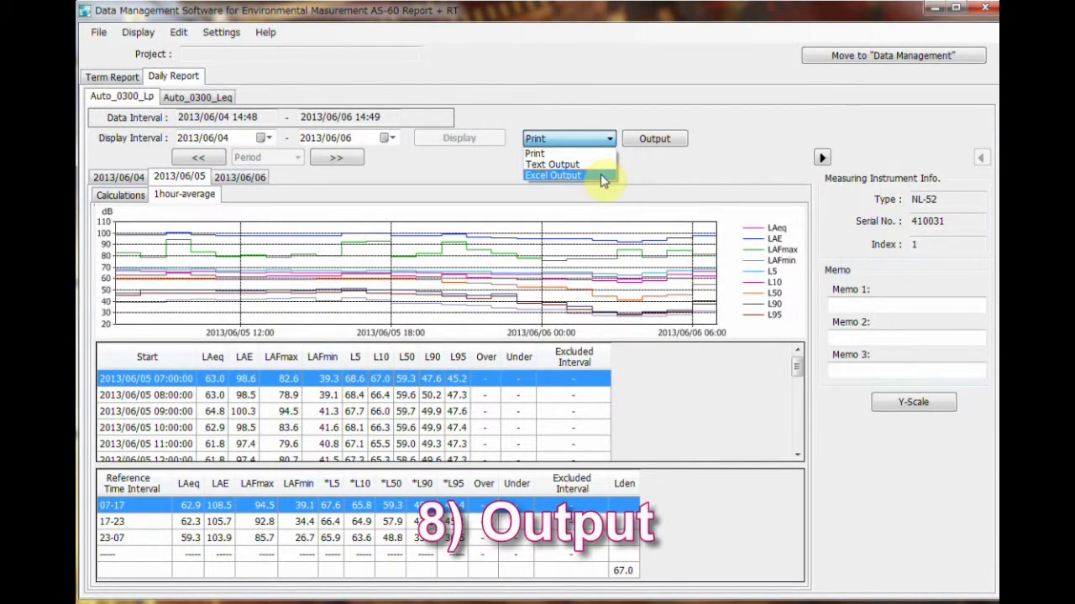
{"action": "left_click", "coordinate": [600, 175]}
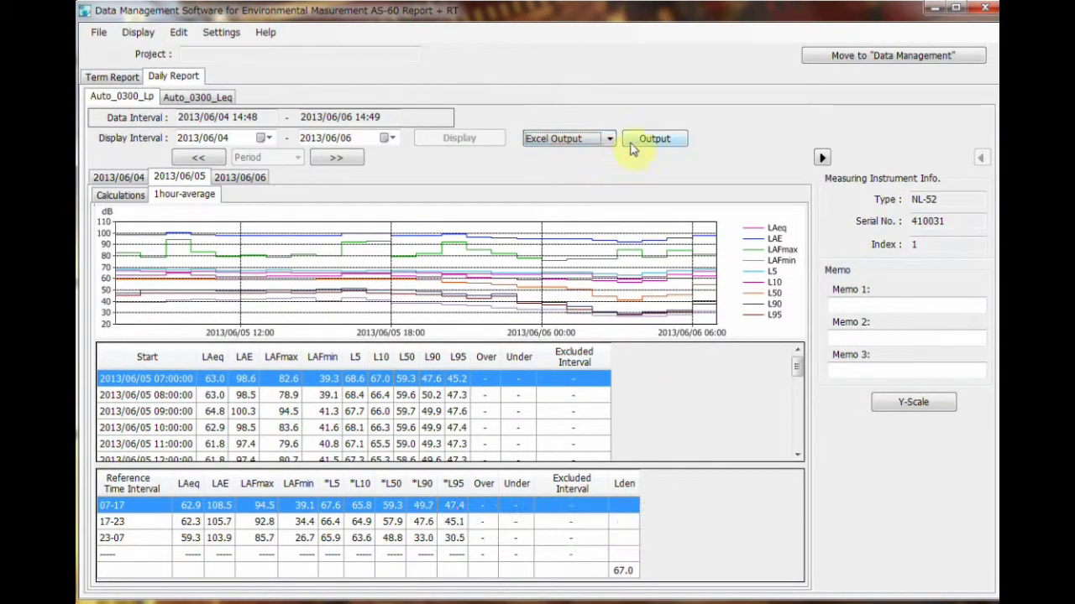
{"action": "left_click", "coordinate": [643, 139]}
{"action": "left_click", "coordinate": [671, 165]}
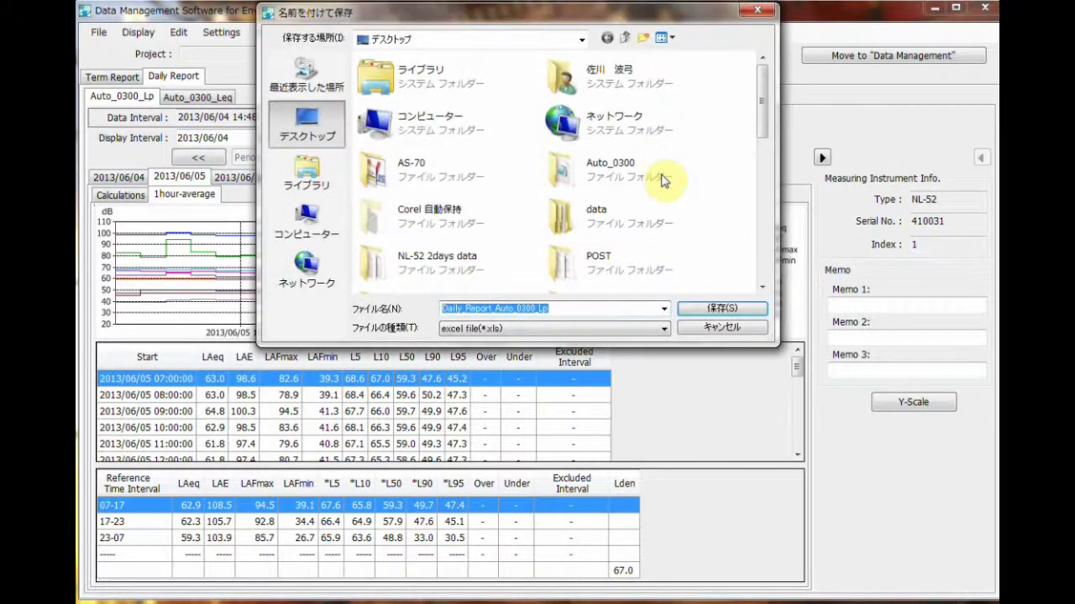
{"action": "left_click", "coordinate": [722, 308]}
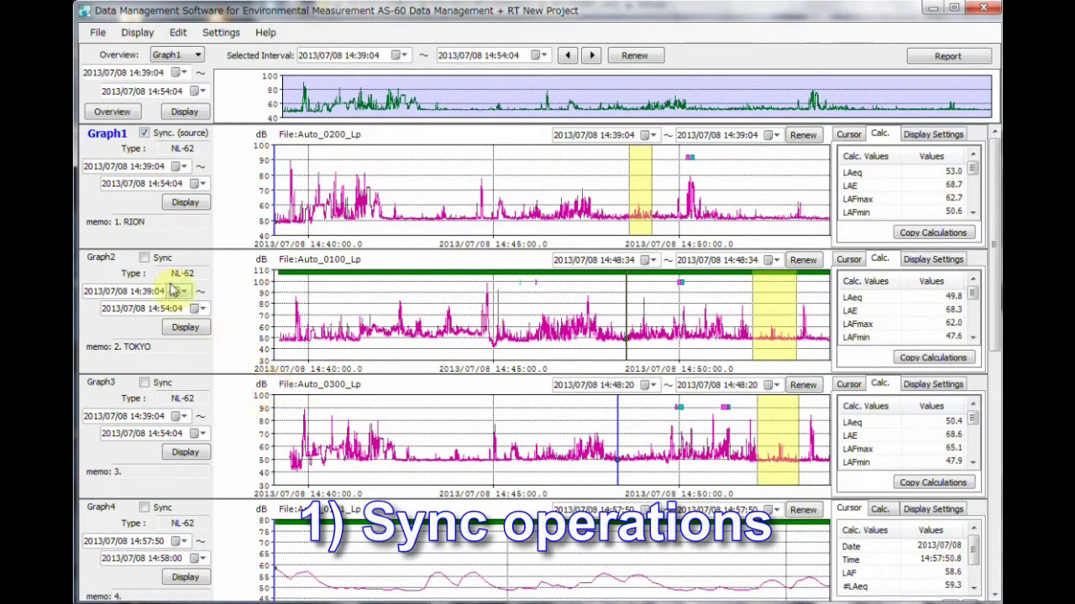
Synchronise Graph2 and Graph3 with Graph1 and calculate the values for the interval from 14:44:21 to 14:46:02.
{"action": "left_click", "coordinate": [144, 258]}
{"action": "left_click", "coordinate": [145, 384]}
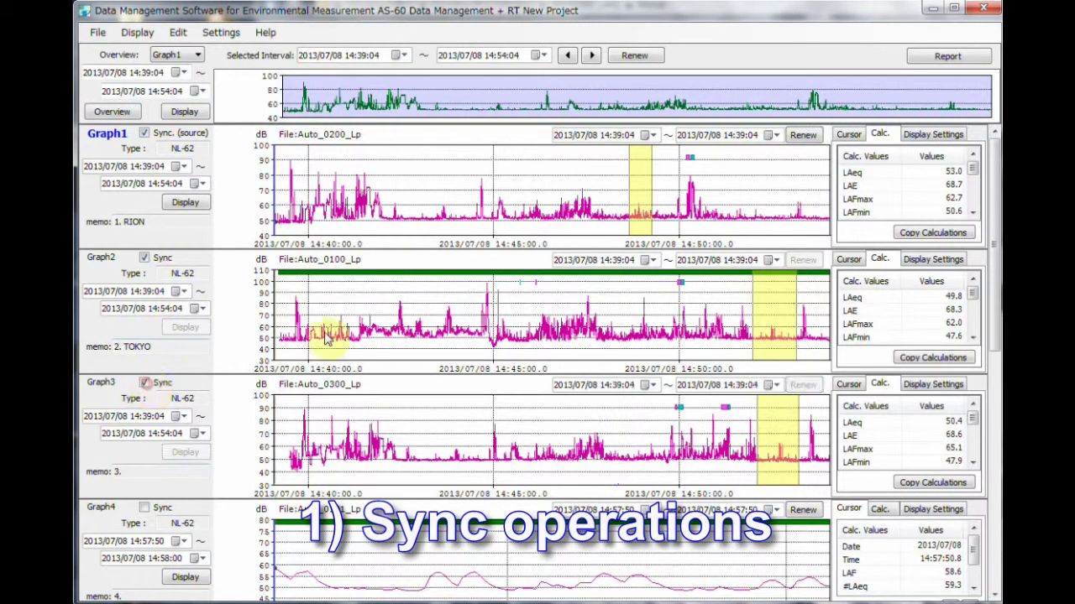
{"action": "left_click", "coordinate": [470, 220]}
{"action": "left_click_drag", "start_coordinate": [470, 220], "coordinate": [532, 227]}
{"action": "right_click", "coordinate": [531, 228]}
{"action": "left_click", "coordinate": [550, 237]}
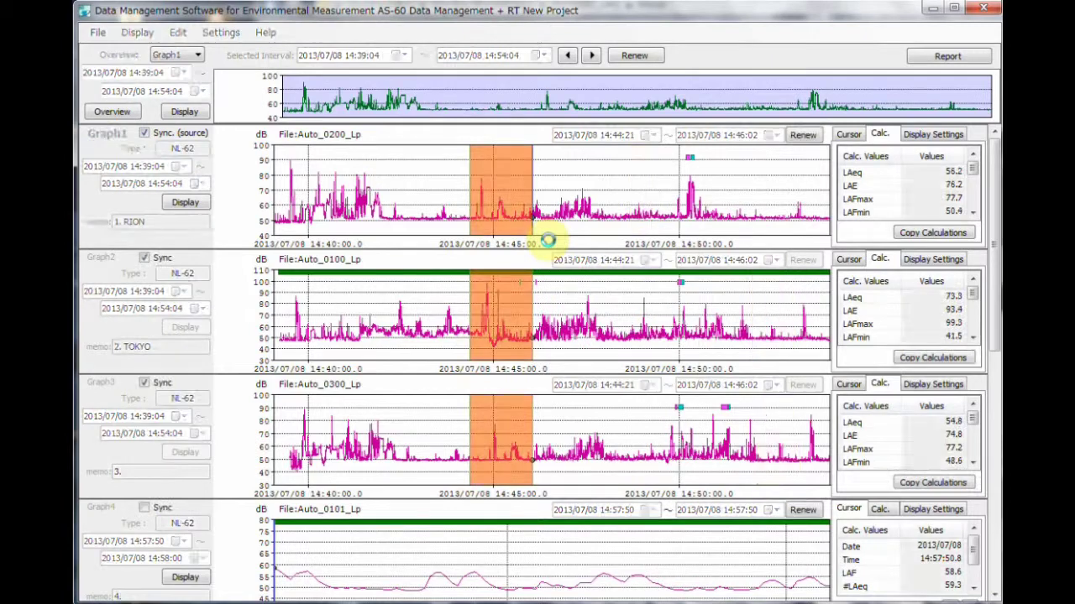
{"action": "scroll", "coordinate": [710, 315], "scroll_direction": "down", "scroll_amount": 10}
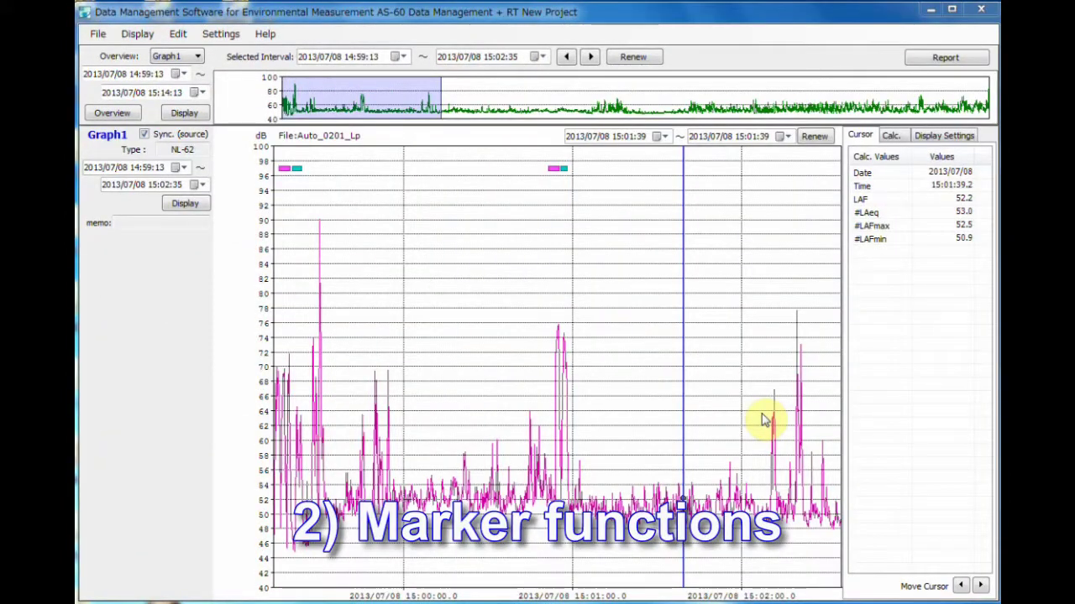
Set a marker in Graph1 on the interval from about 15:02:06 to 15:02:27.
{"action": "left_click_drag", "start_coordinate": [763, 413], "coordinate": [818, 416]}
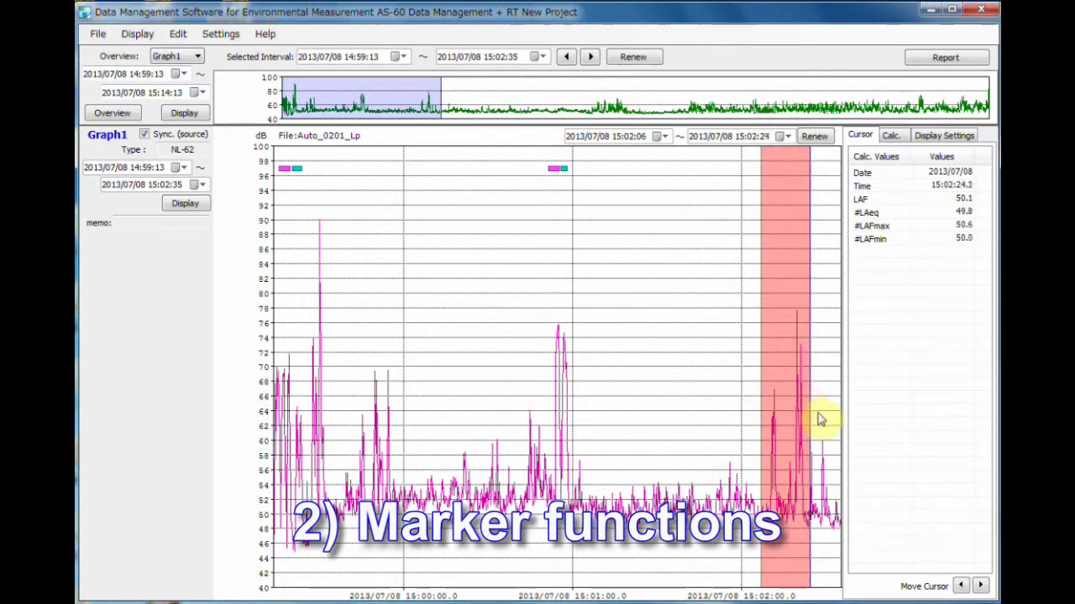
{"action": "right_click", "coordinate": [819, 414]}
{"action": "left_click", "coordinate": [863, 490]}
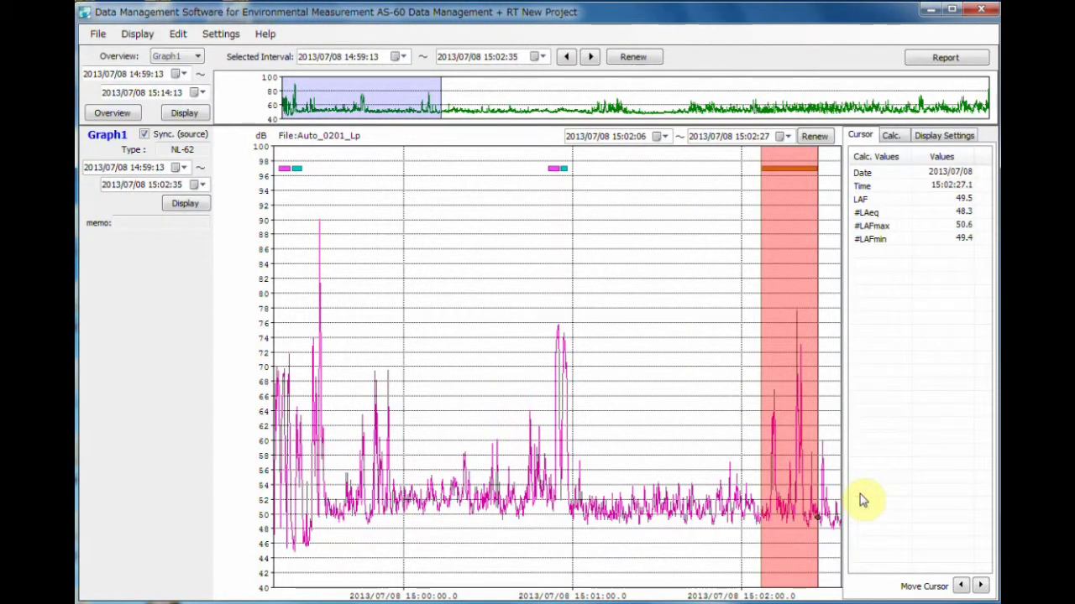
Set another marker in Graph1 on the interval from about 15:01:27 to 15:01:44.
{"action": "mouse_move", "coordinate": [649, 313]}
{"action": "left_mouse_down"}
{"action": "mouse_move", "coordinate": [663, 326]}
{"action": "mouse_move", "coordinate": [696, 324]}
{"action": "left_mouse_up"}
{"action": "right_click", "coordinate": [696, 324]}
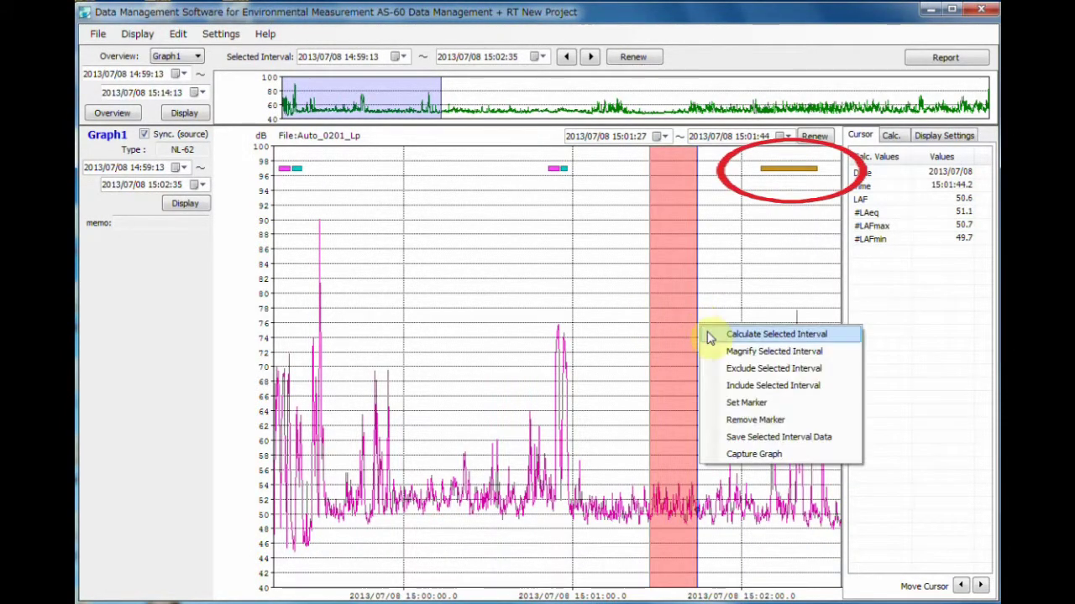
{"action": "left_click", "coordinate": [742, 400]}
Remove the marker lying within the Graph1 interval from about 15:01:21 to 15:01:47.
{"action": "left_click_drag", "start_coordinate": [633, 335], "coordinate": [705, 350]}
{"action": "right_click", "coordinate": [705, 351]}
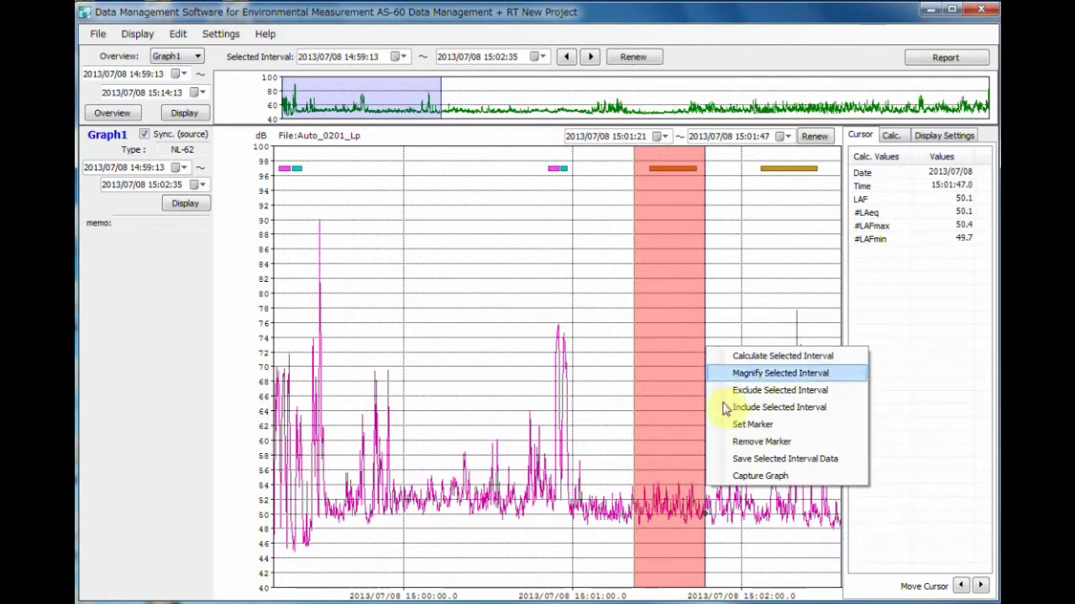
{"action": "left_click", "coordinate": [737, 443]}
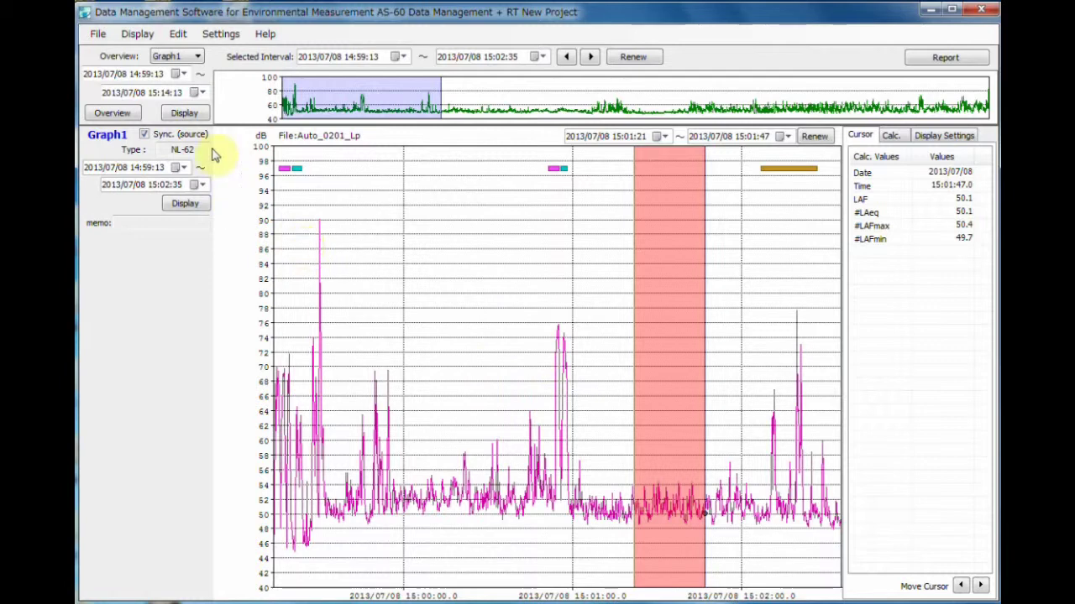
Convert the markers of Graph 1 into excluded intervals.
{"action": "left_click", "coordinate": [178, 34]}
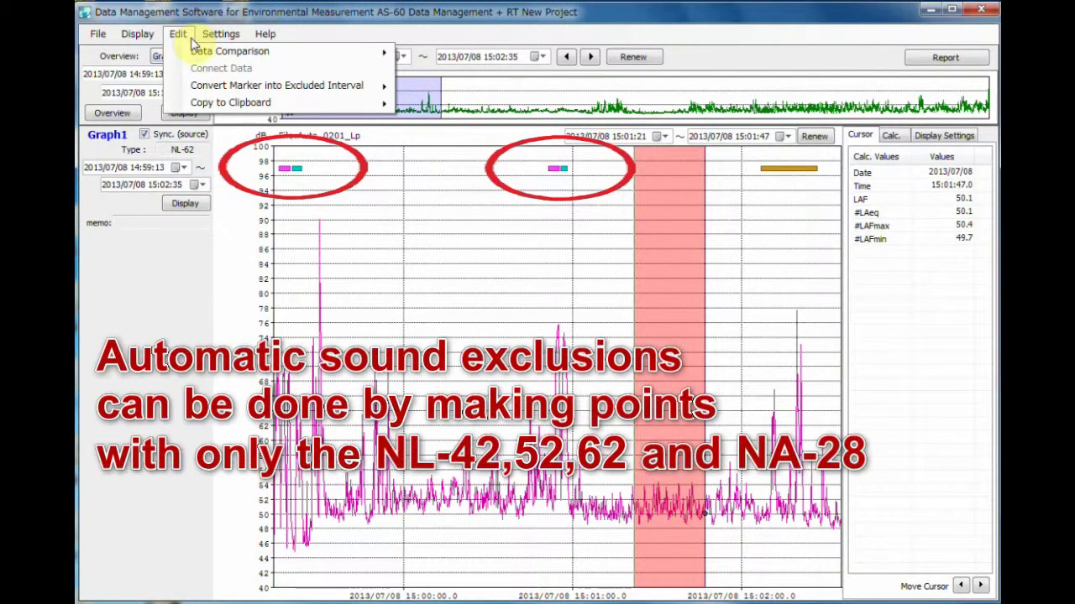
{"action": "mouse_move", "coordinate": [220, 87]}
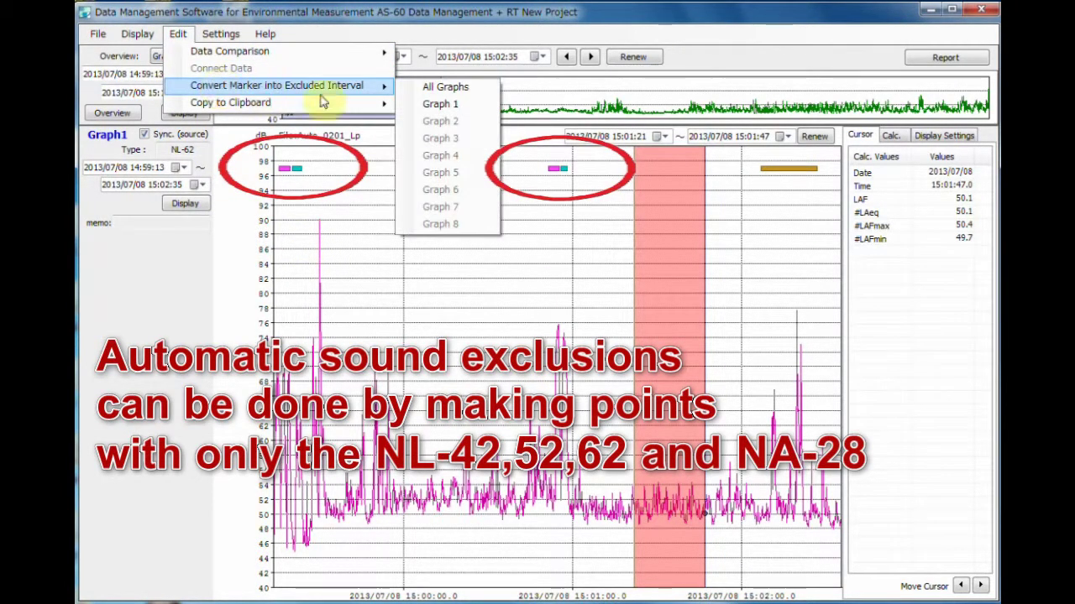
{"action": "left_click", "coordinate": [413, 105]}
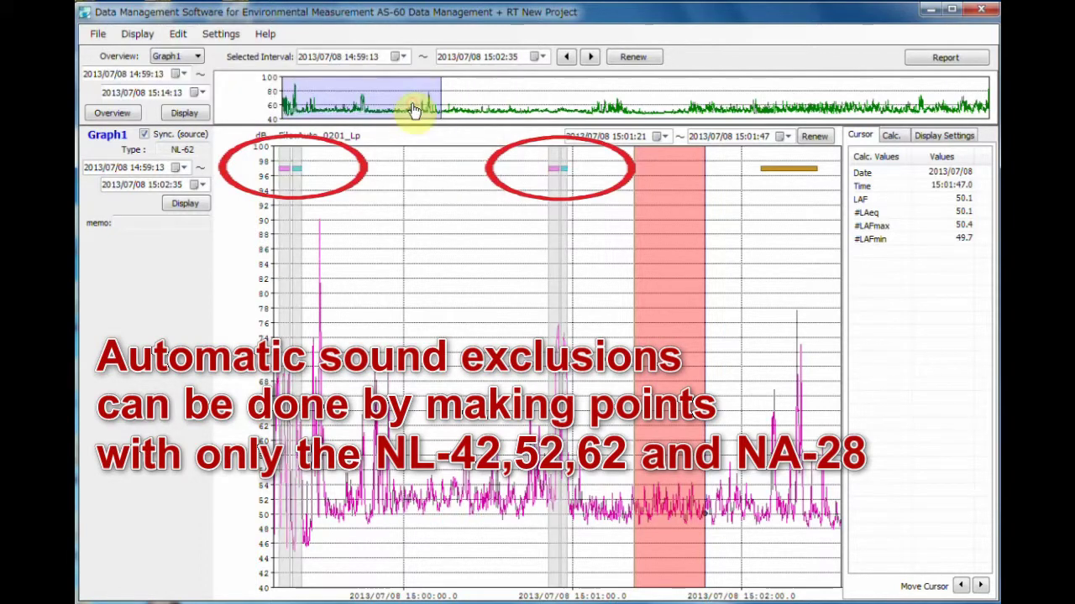
{"action": "left_click", "coordinate": [628, 257]}
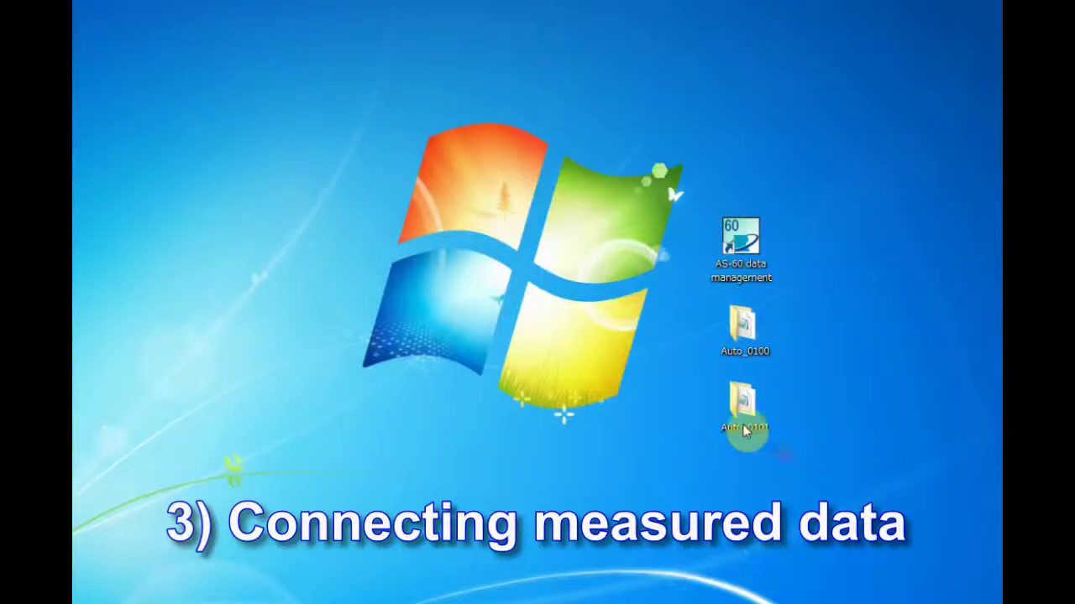
Select the Auto_0100 and Auto_0101 folders on the desktop and load both into AS-60 data management.
{"action": "left_click_drag", "start_coordinate": [781, 445], "coordinate": [709, 306]}
{"action": "left_click_drag", "start_coordinate": [744, 403], "coordinate": [737, 223]}
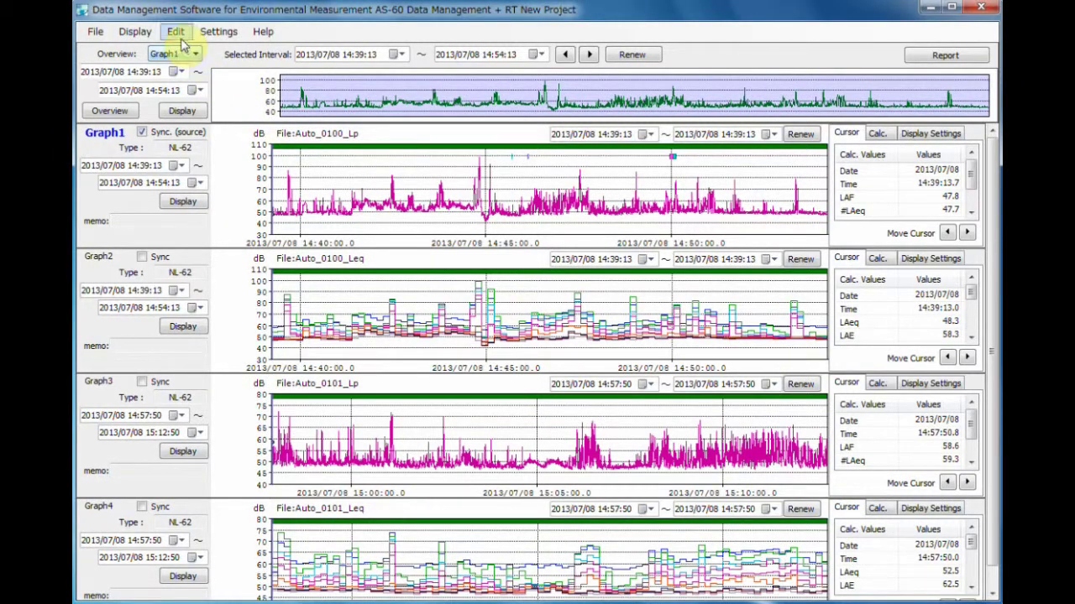
Connect the Auto_0100_Lp data in Graph1 with the Auto_0101_Lp data in Graph3.
{"action": "left_click", "coordinate": [176, 33]}
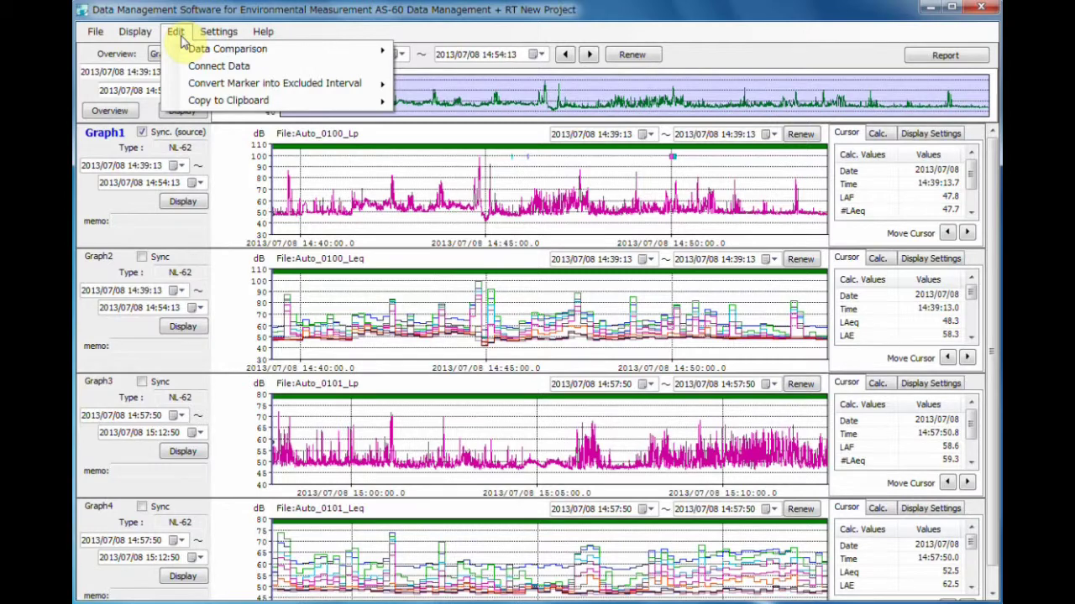
{"action": "left_click", "coordinate": [186, 66]}
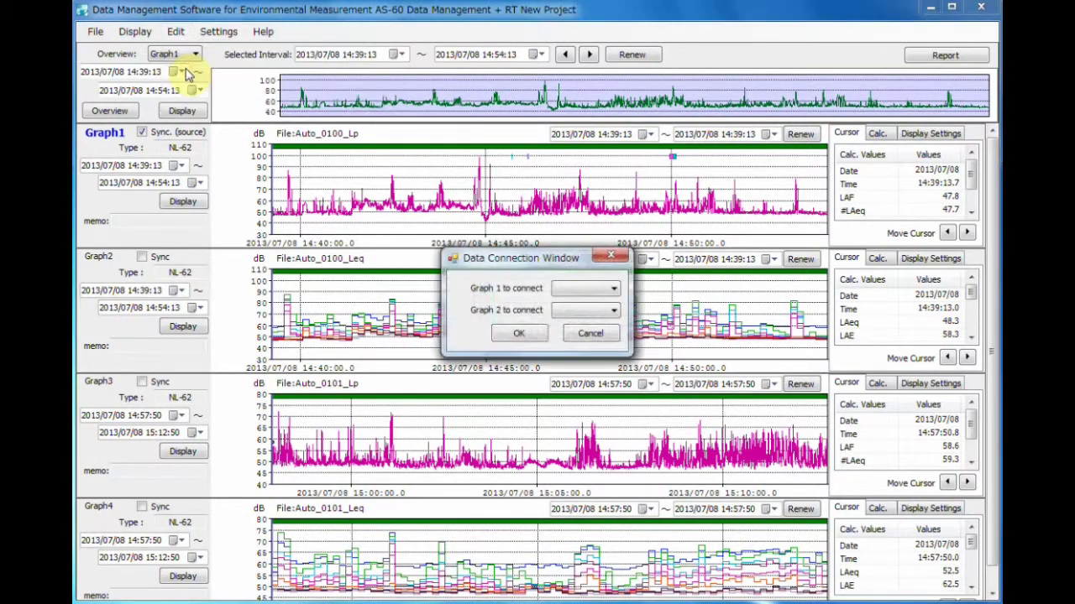
{"action": "left_click", "coordinate": [612, 289]}
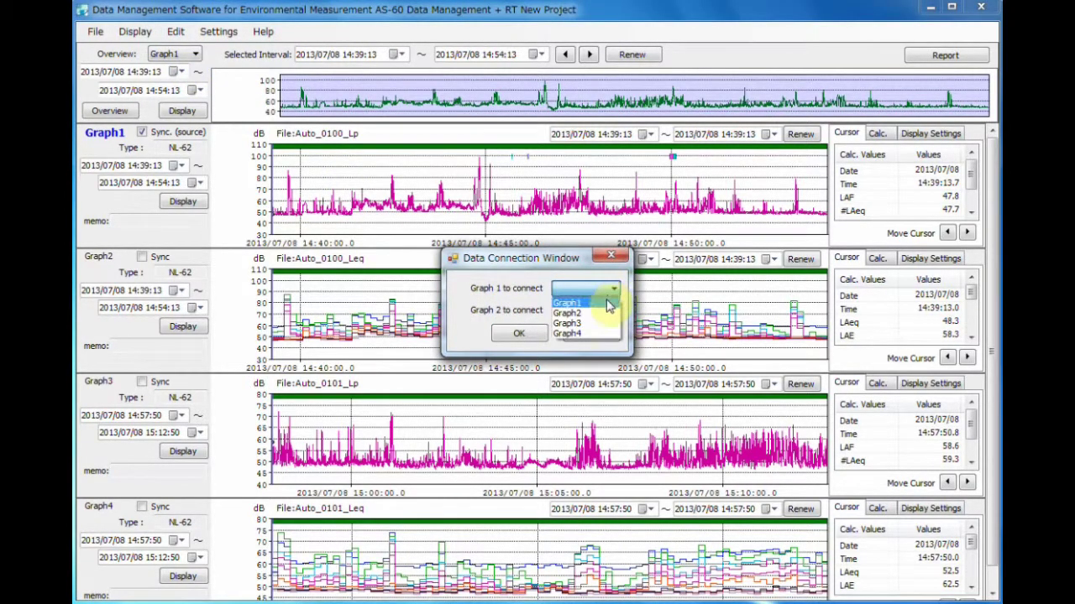
{"action": "left_click", "coordinate": [608, 304]}
{"action": "left_click", "coordinate": [613, 311]}
{"action": "left_click", "coordinate": [610, 325]}
{"action": "left_click", "coordinate": [530, 340]}
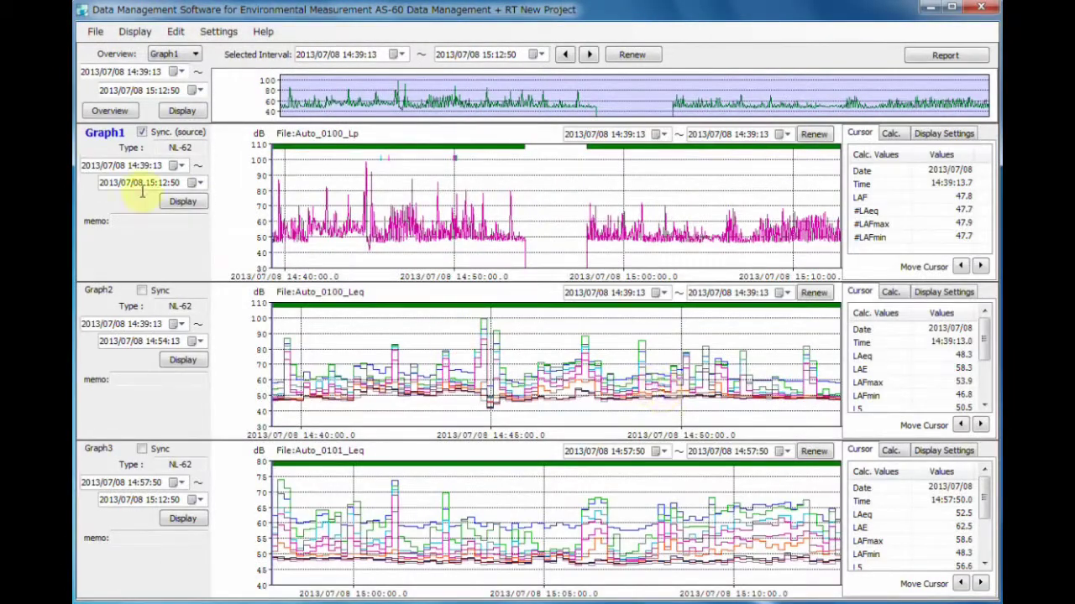
Connect the Auto_0100_Leq data in Graph2 with the Auto_0101_Leq data in Graph3.
{"action": "left_click", "coordinate": [173, 38]}
{"action": "left_click", "coordinate": [189, 67]}
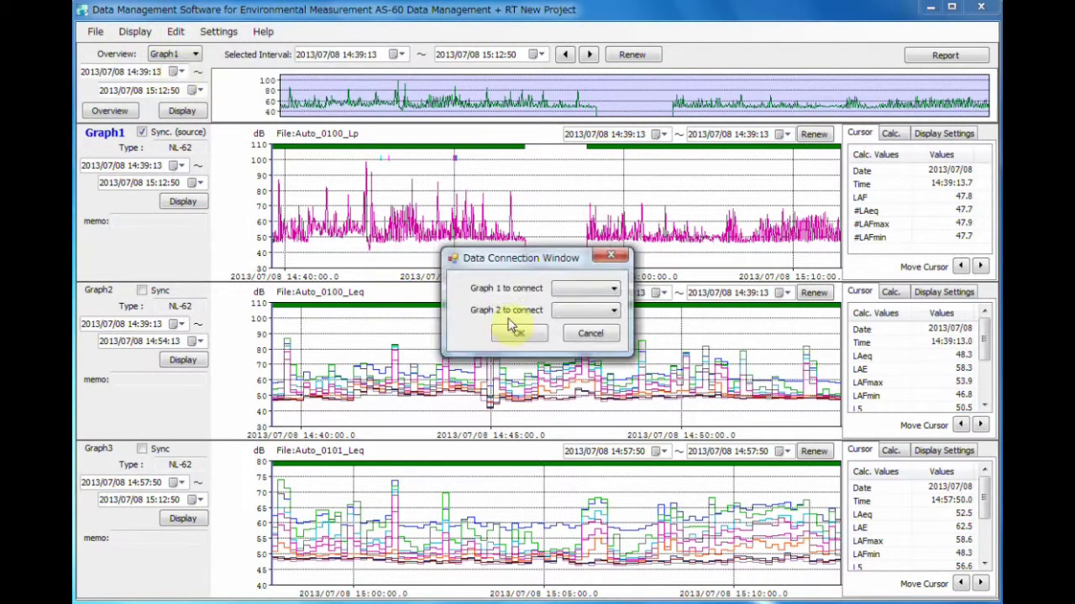
{"action": "left_click", "coordinate": [615, 290]}
{"action": "left_click", "coordinate": [609, 313]}
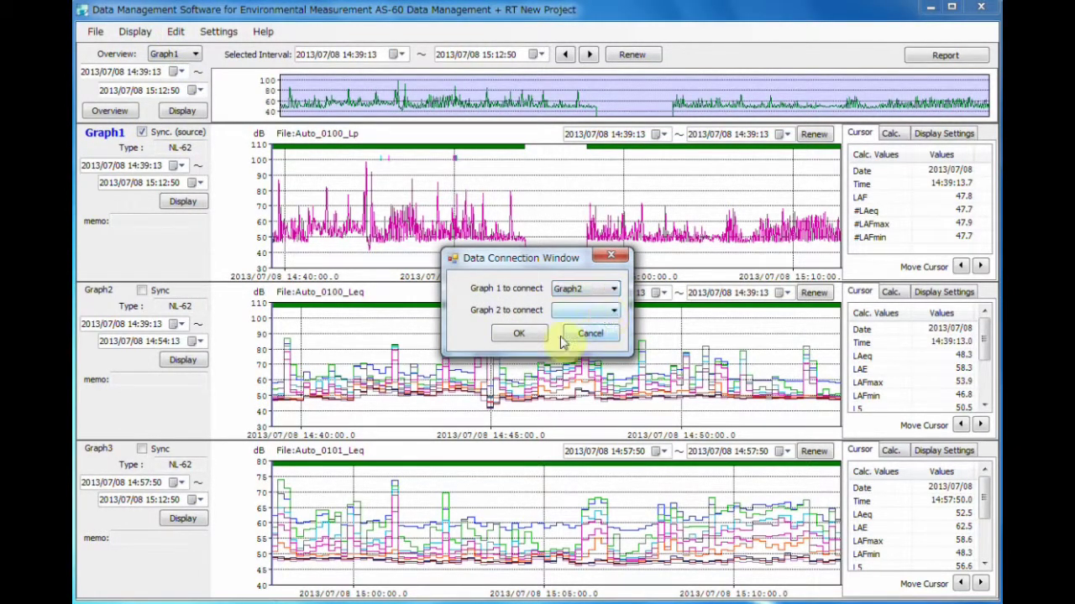
{"action": "left_click", "coordinate": [610, 312]}
{"action": "left_click", "coordinate": [604, 327]}
{"action": "left_click", "coordinate": [519, 333]}
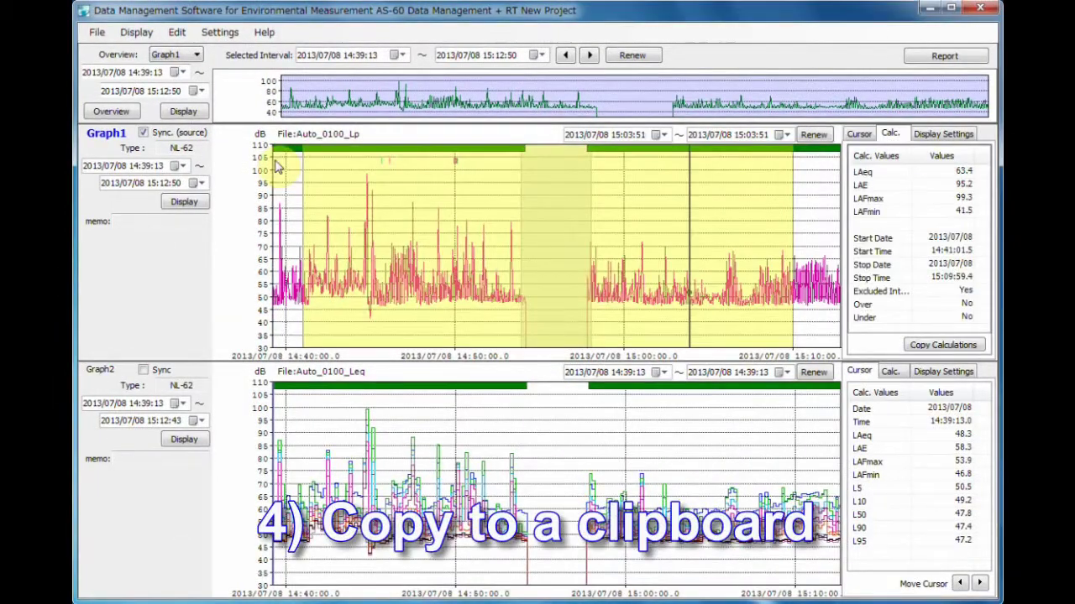
Copy Graph 1 to the clipboard, paste it into the Excel workbook Book1 and return to the AS-60 window.
{"action": "left_click", "coordinate": [177, 32]}
{"action": "mouse_move", "coordinate": [273, 107]}
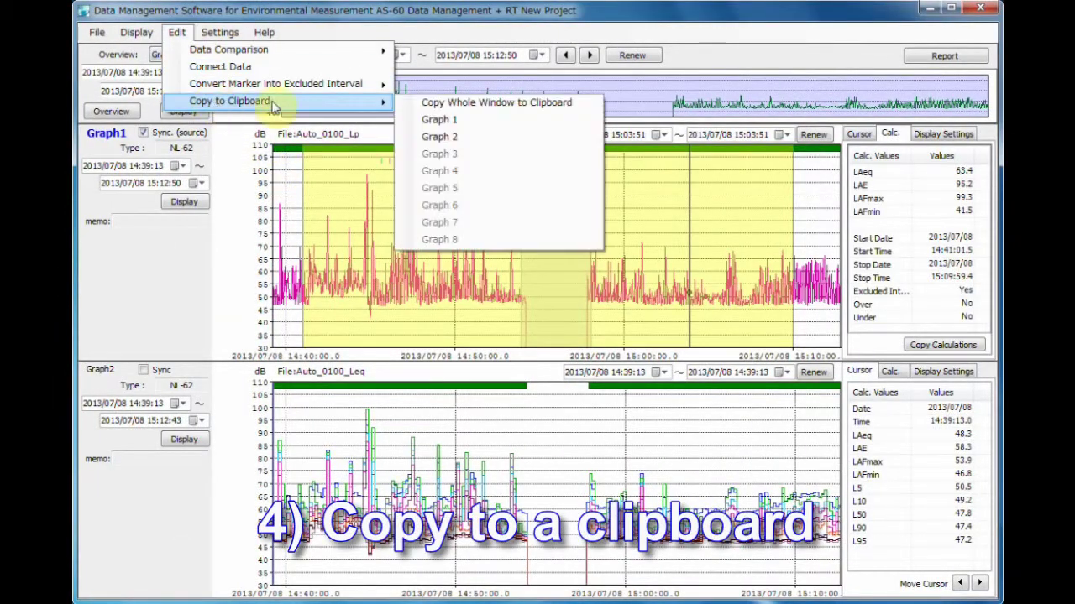
{"action": "left_click", "coordinate": [434, 120]}
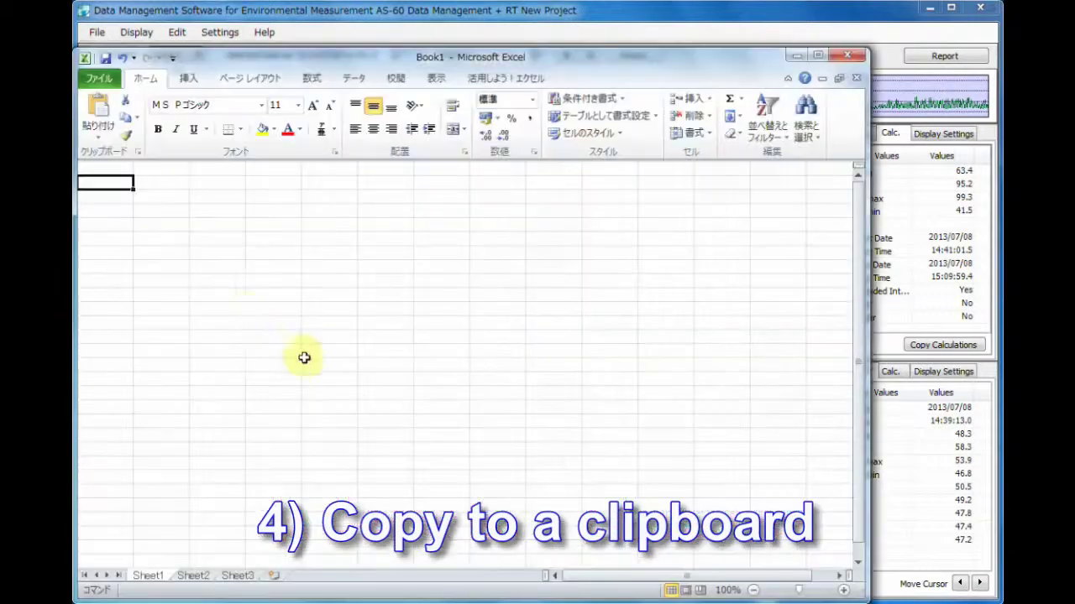
{"action": "key", "text": "ctrl+v"}
{"action": "left_click", "coordinate": [792, 30]}
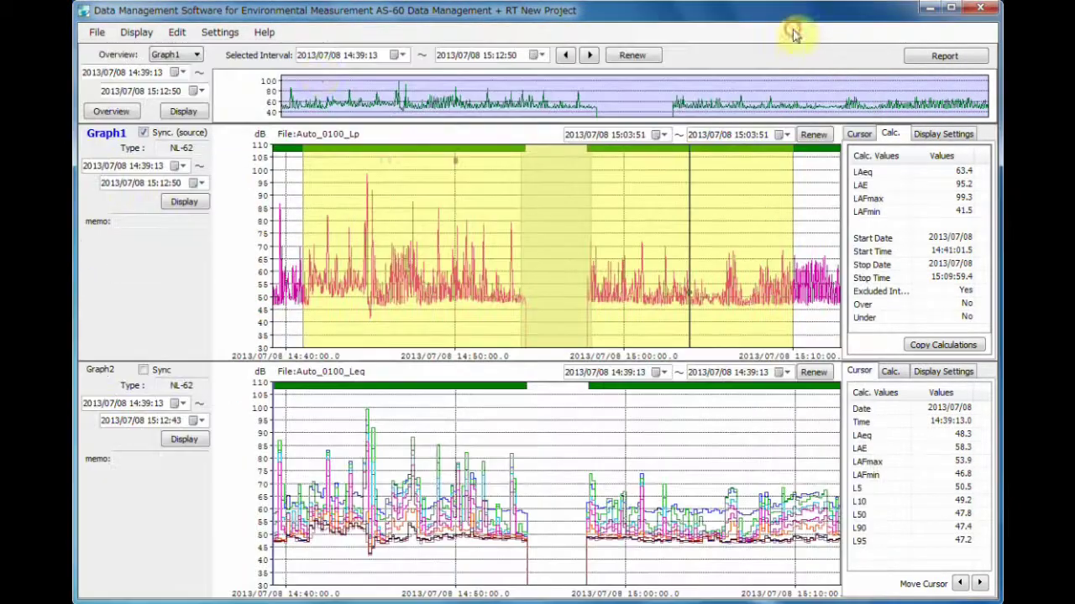
Copy the whole AS-60 window to the clipboard and paste it into the Excel workbook Book1.
{"action": "left_click", "coordinate": [177, 31]}
{"action": "mouse_move", "coordinate": [210, 102]}
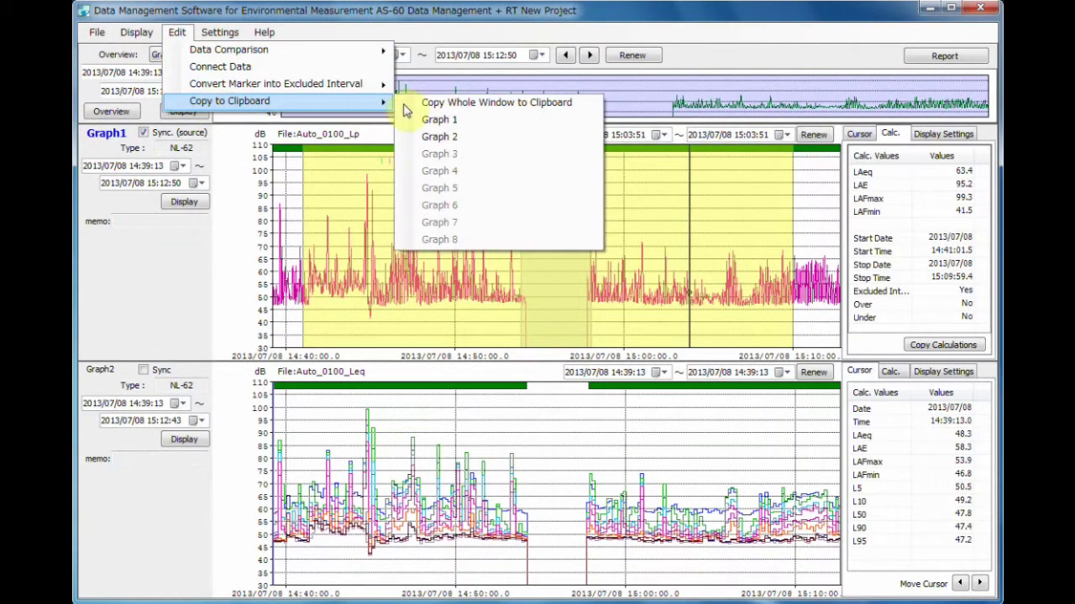
{"action": "left_click", "coordinate": [420, 105]}
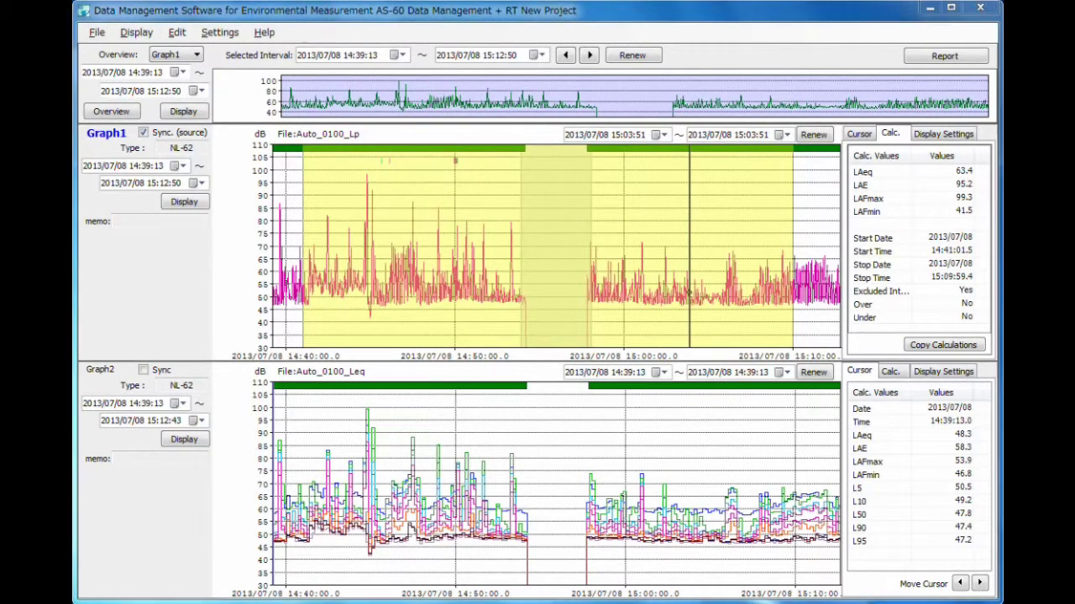
{"action": "key", "text": "alt+Tab"}
{"action": "left_click", "coordinate": [132, 178]}
{"action": "key", "text": "ctrl+v"}
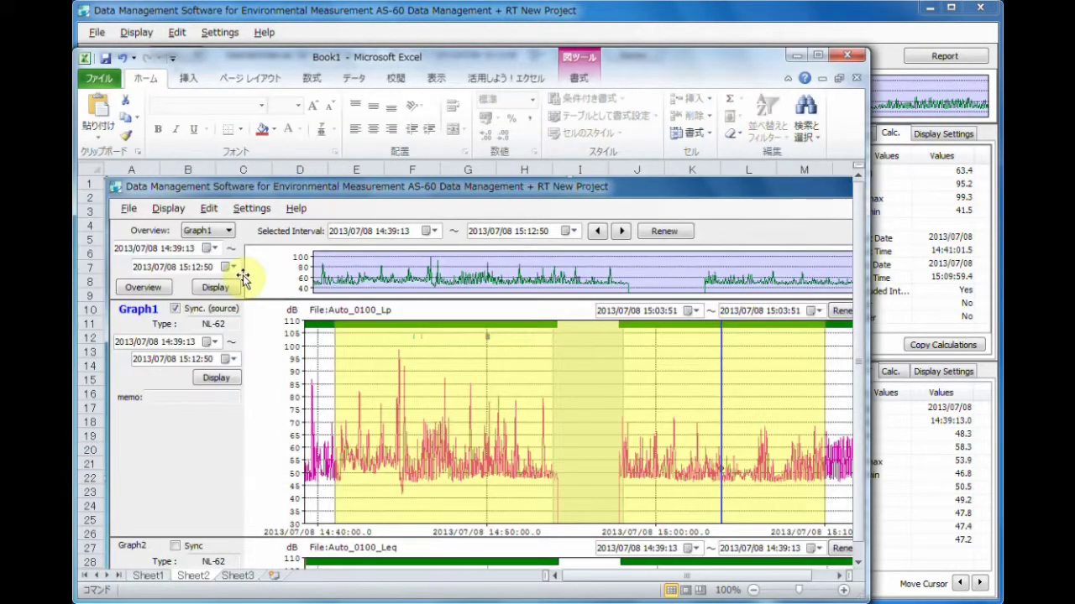